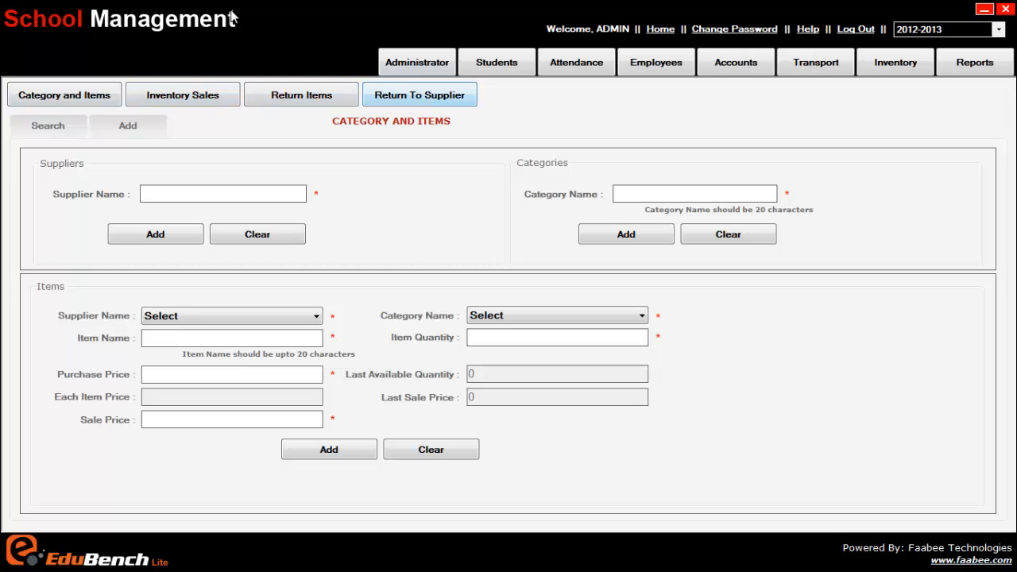
# Open the inventory form for adding suppliers, categories and items
pyautogui.click(83, 96)
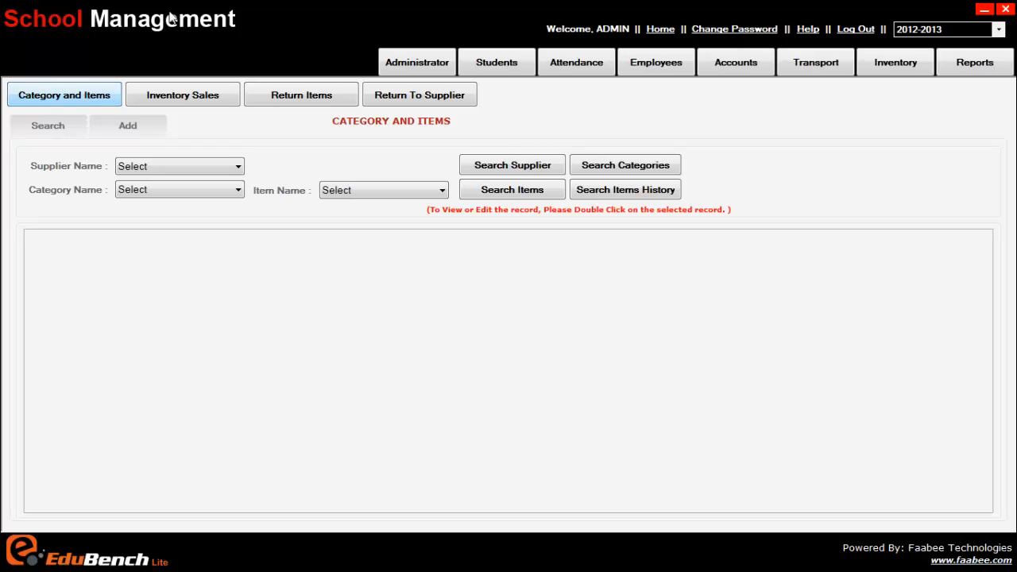
pyautogui.click(143, 135)
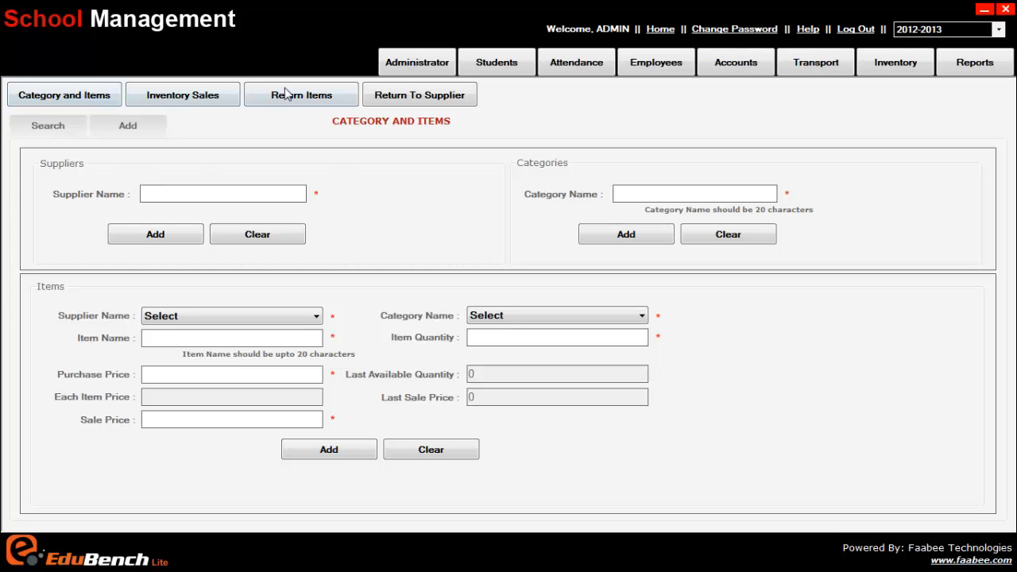
pyautogui.click(886, 68)
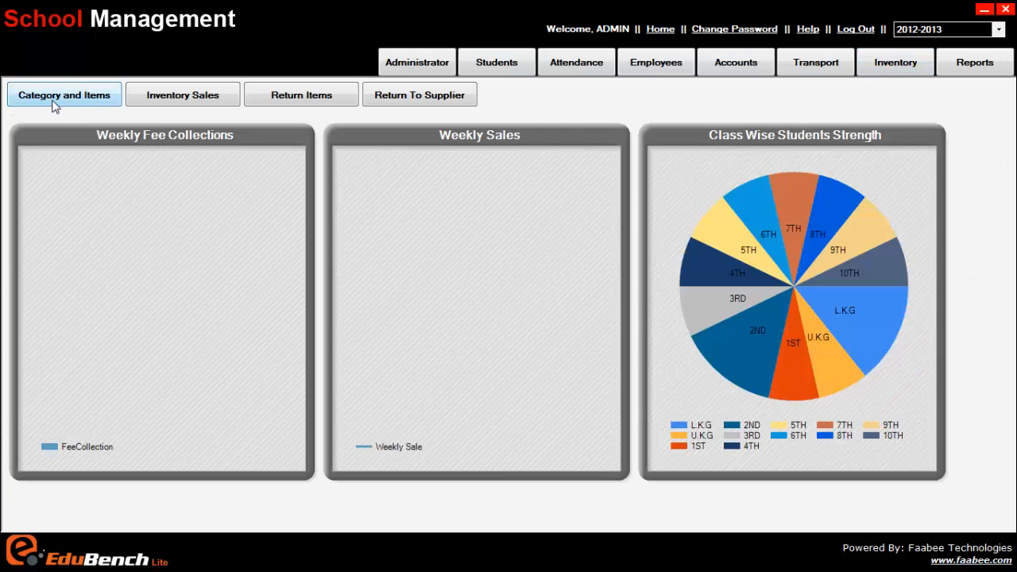
pyautogui.click(87, 101)
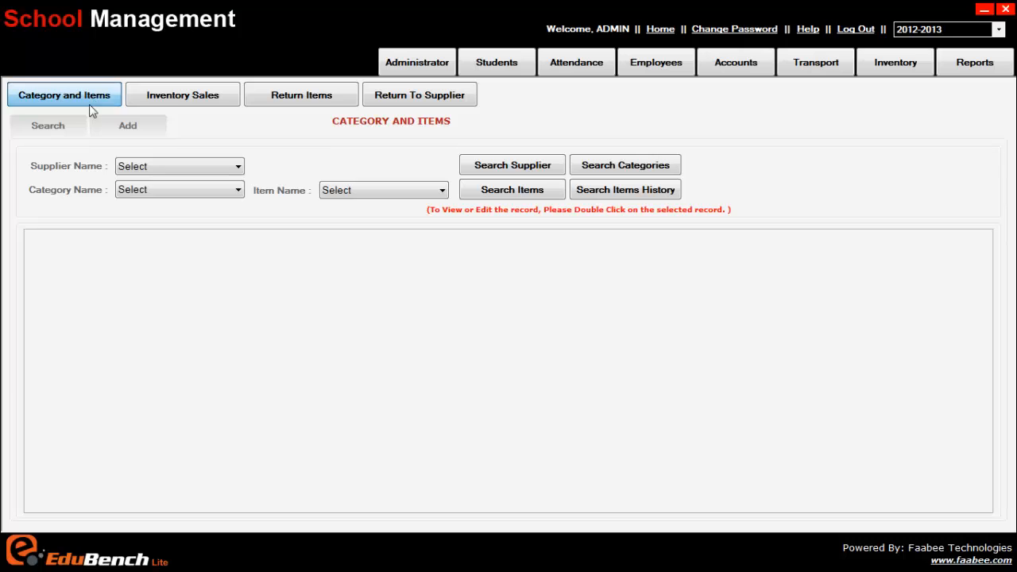
pyautogui.click(129, 124)
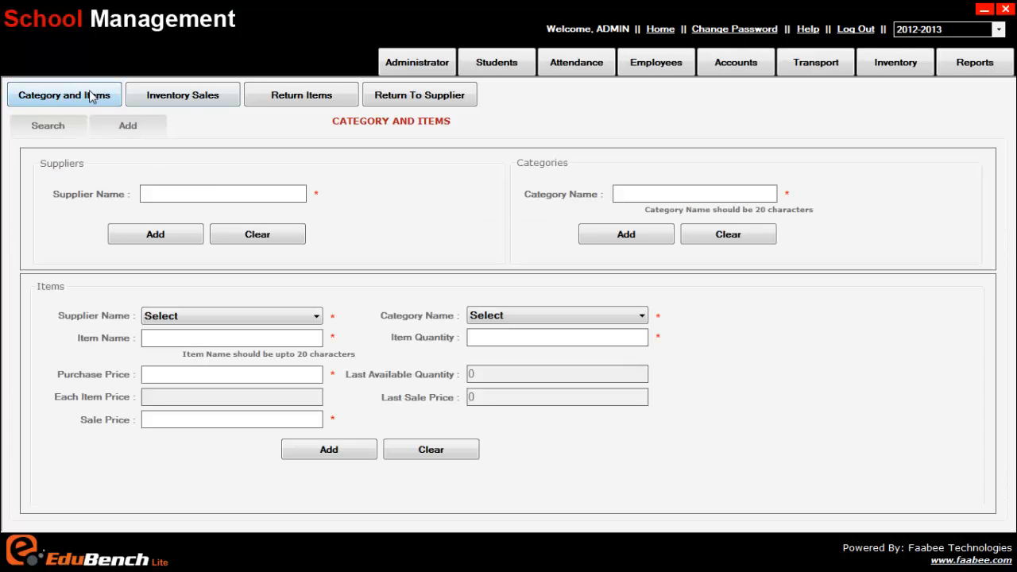
# Examine which suppliers and categories are available to choose for a new inventory item
pyautogui.click(280, 317)
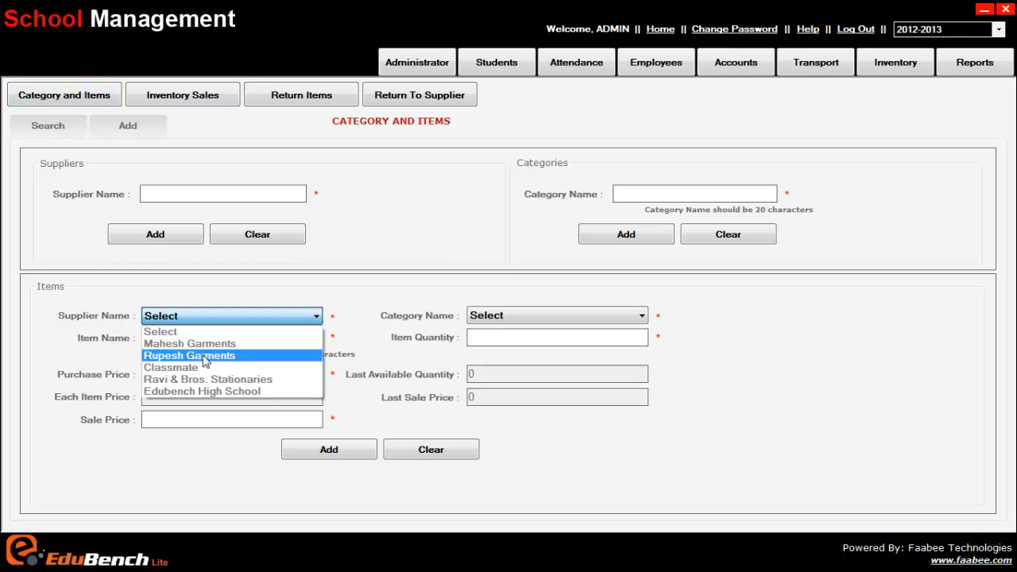
pyautogui.click(318, 313)
pyautogui.click(169, 198)
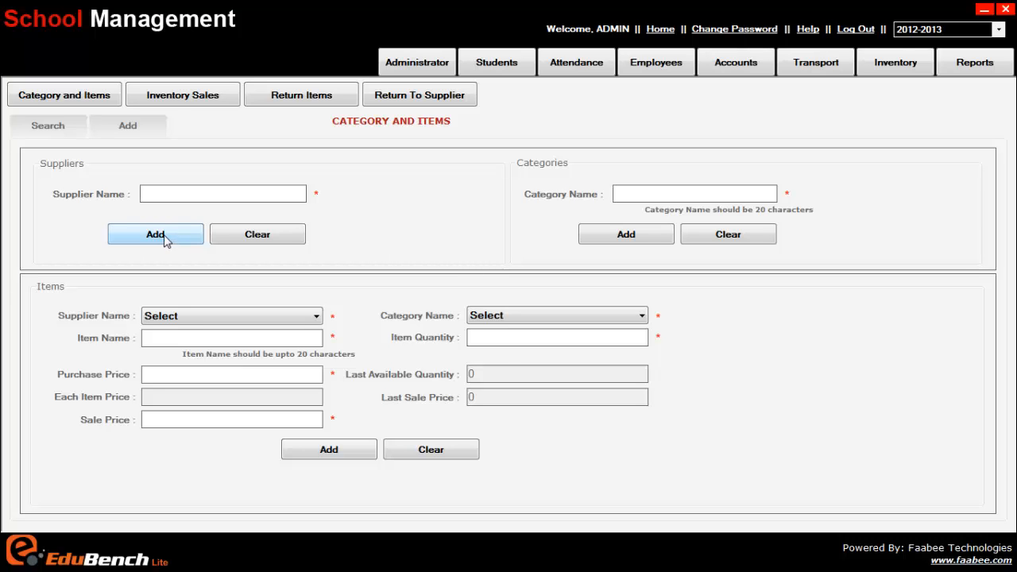
pyautogui.click(205, 317)
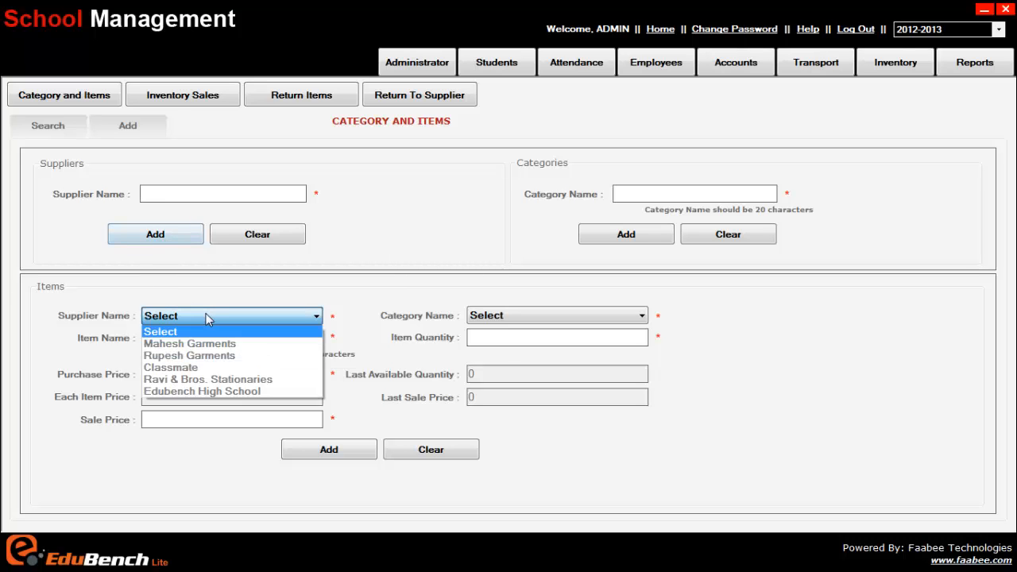
pyautogui.click(206, 316)
pyautogui.click(201, 317)
pyautogui.click(209, 315)
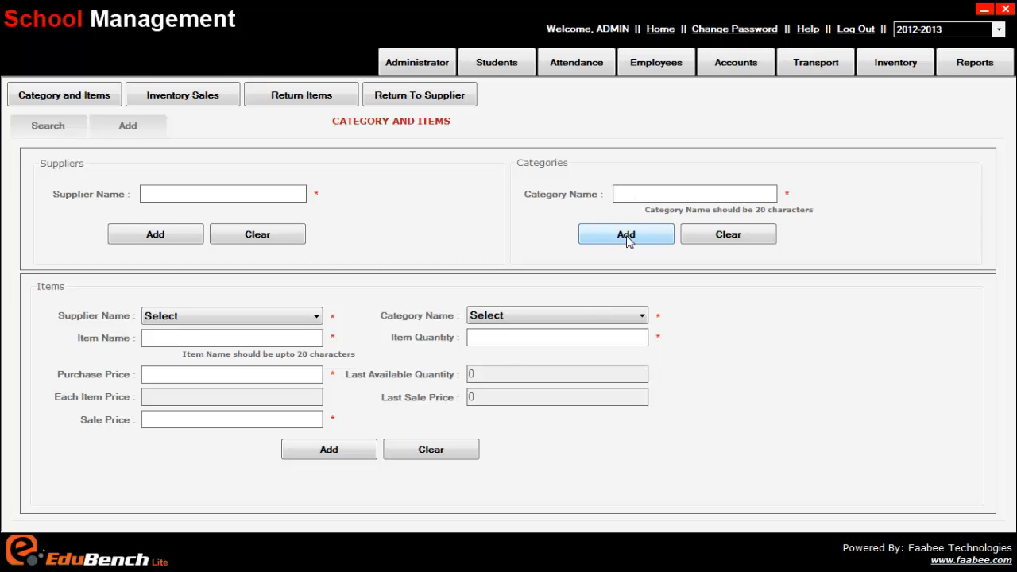
pyautogui.click(578, 311)
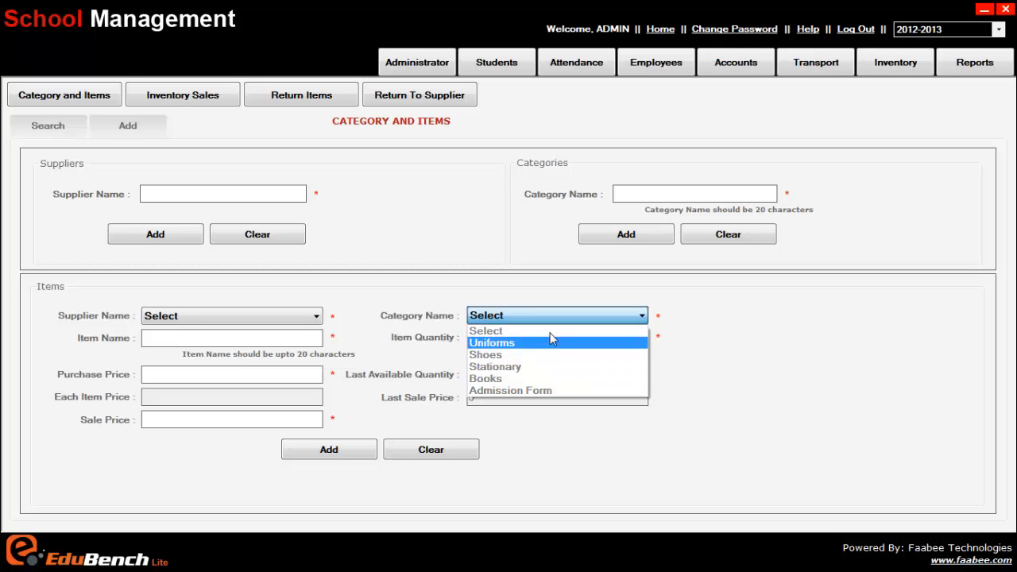
pyautogui.click(455, 298)
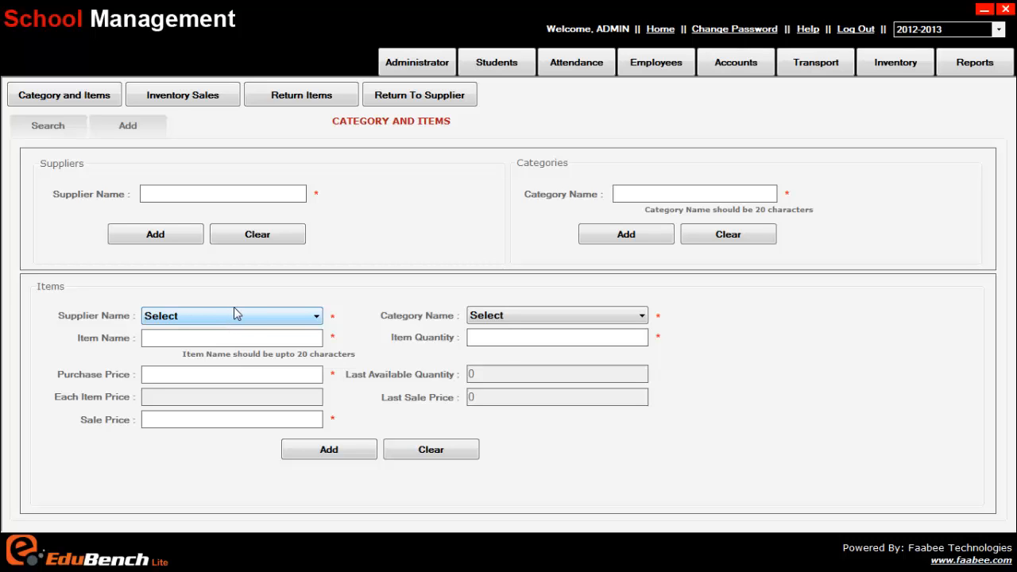
# Set the new item's supplier to Mahesh Garments, its category to Uniforms and its name to School Uniforms
pyautogui.click(220, 315)
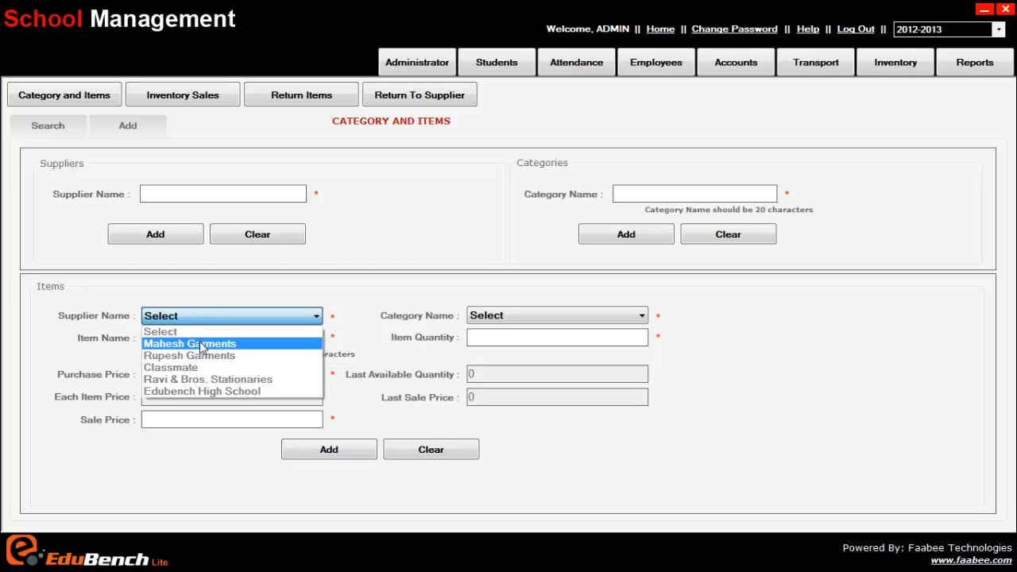
pyautogui.click(201, 345)
pyautogui.click(180, 336)
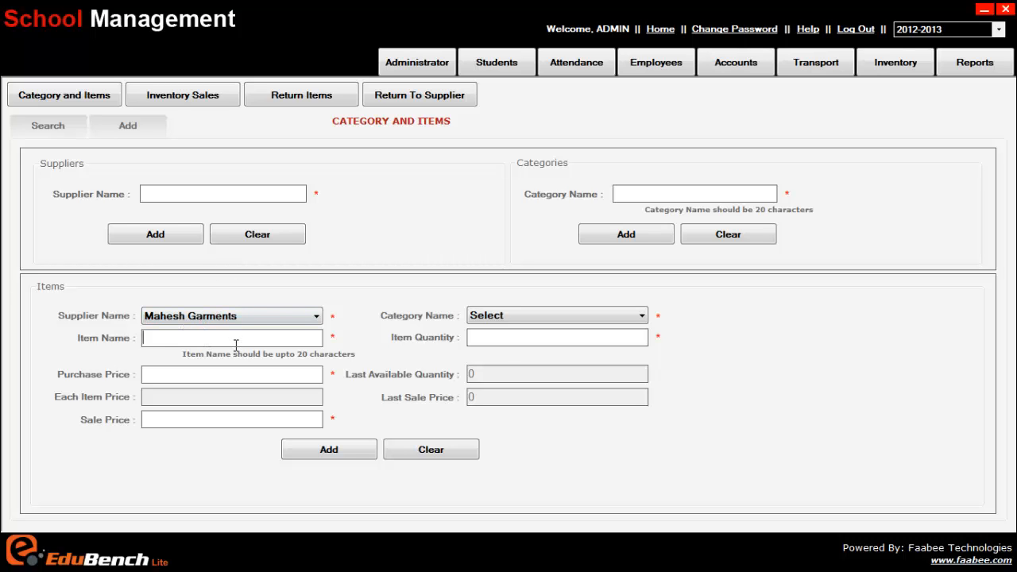
pyautogui.write('Uniforms')
pyautogui.click(545, 317)
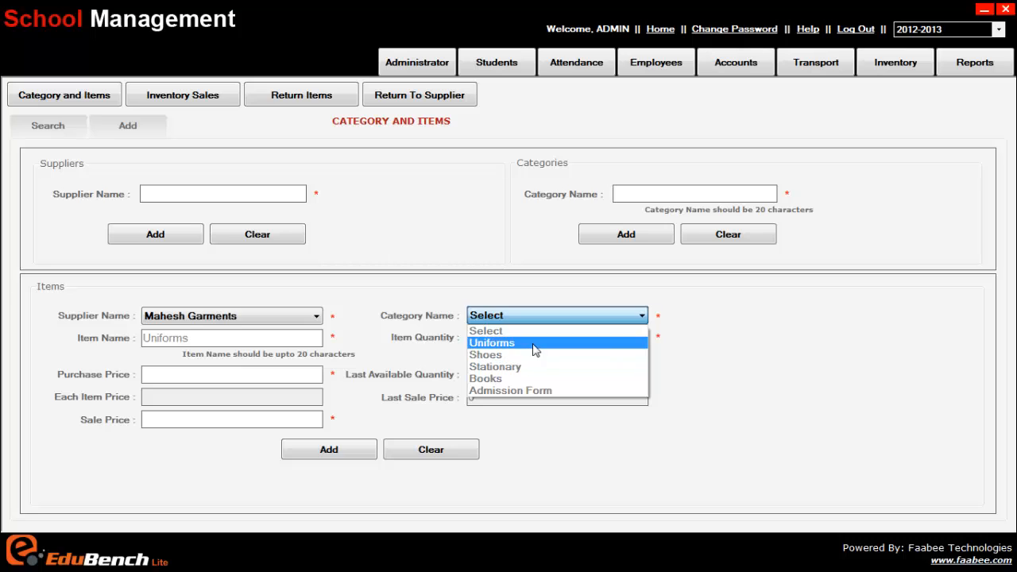
pyautogui.click(531, 343)
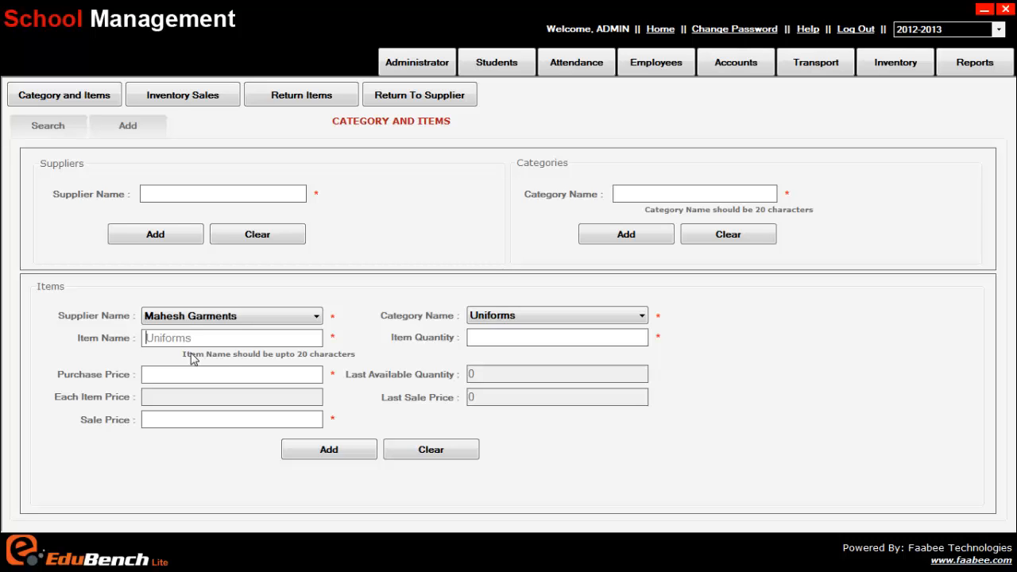
pyautogui.write('School')
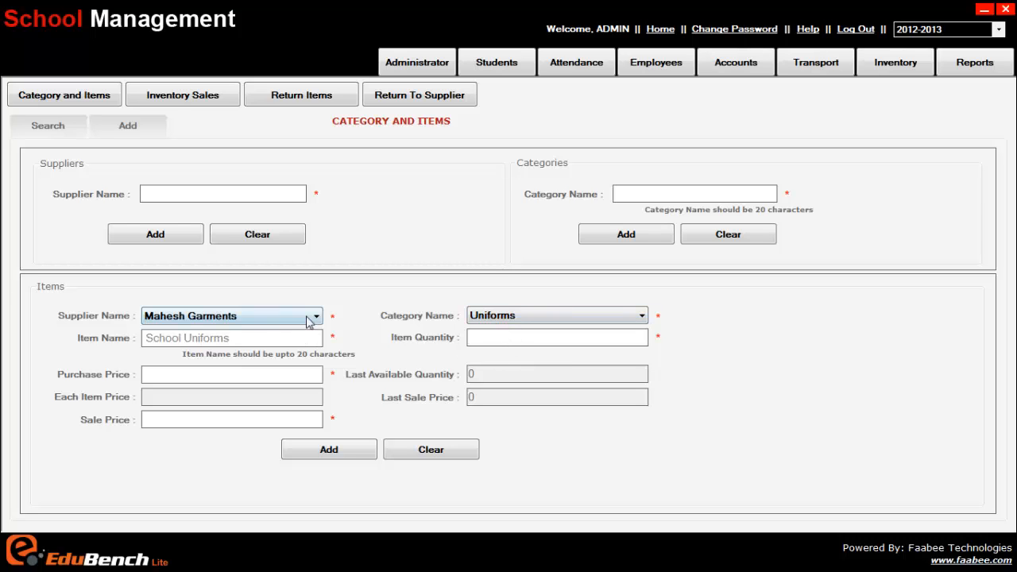
# Set the item quantity to 100 and the purchase price to 30000
pyautogui.write('13')
pyautogui.write('00')
pyautogui.click(208, 378)
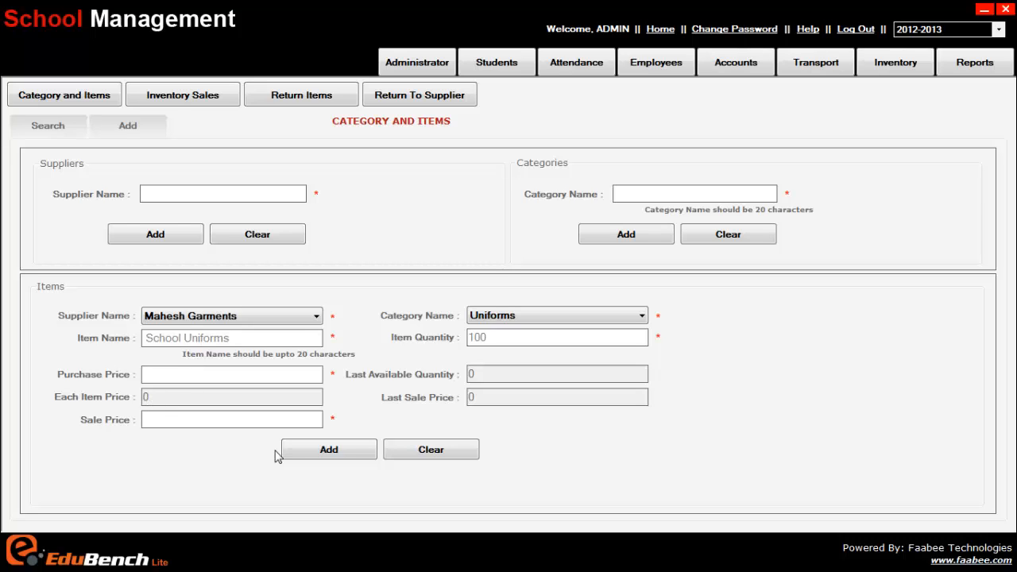
pyautogui.write('20000')
pyautogui.moveTo(149, 375); pyautogui.dragTo(113, 381)
pyautogui.write('3')
# Set the sale price to 320 and add the item to the inventory
pyautogui.click(236, 418)
pyautogui.write('320')
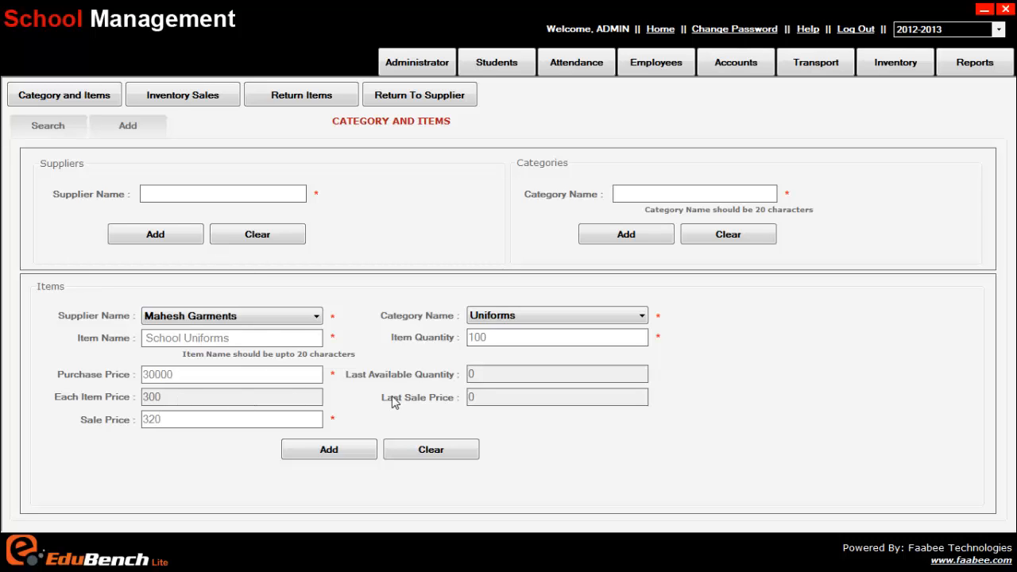
pyautogui.click(347, 450)
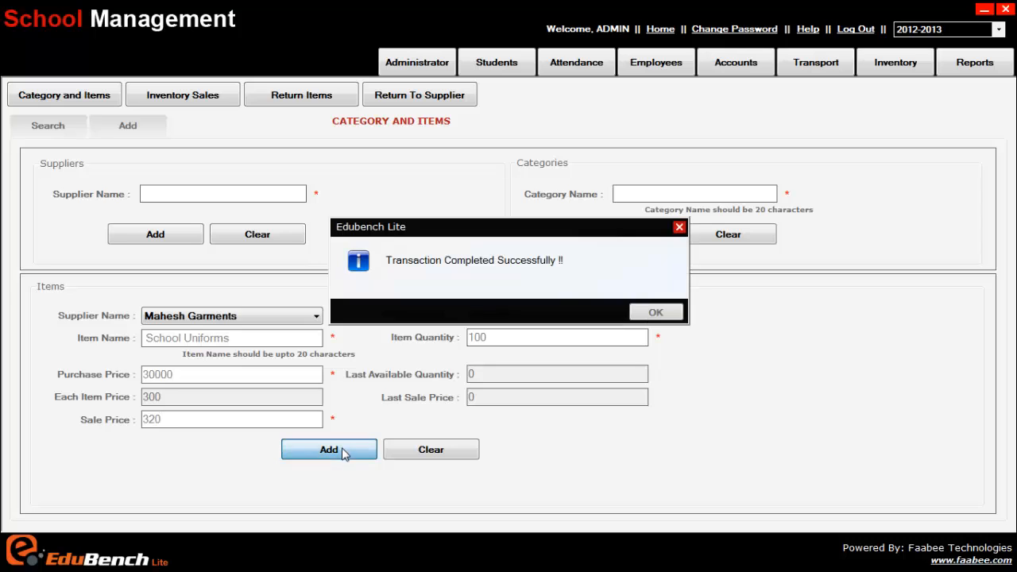
pyautogui.click(653, 311)
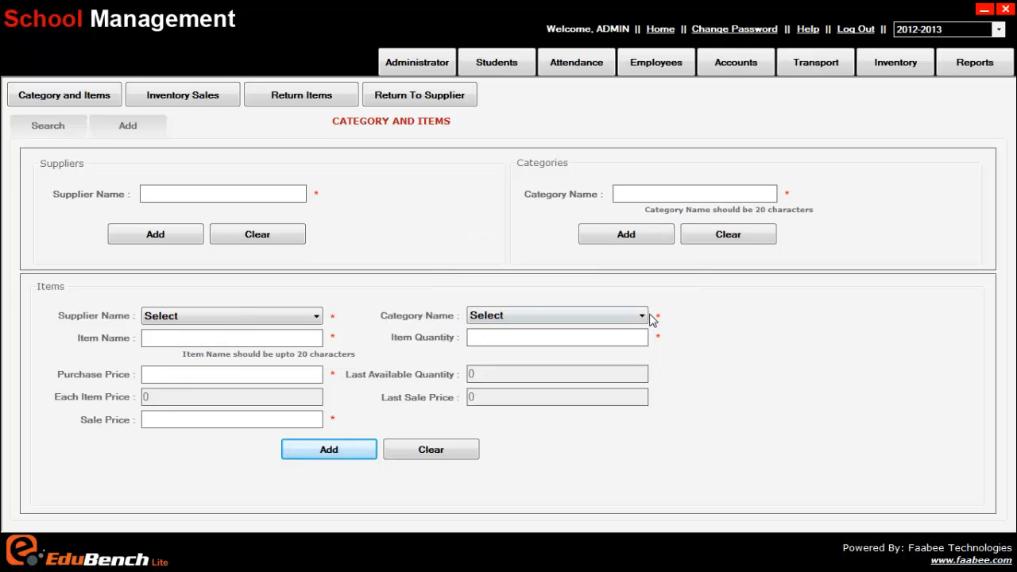
# Start an inventory sale and identify the student by choosing the second suggested enrollment number
pyautogui.click(197, 97)
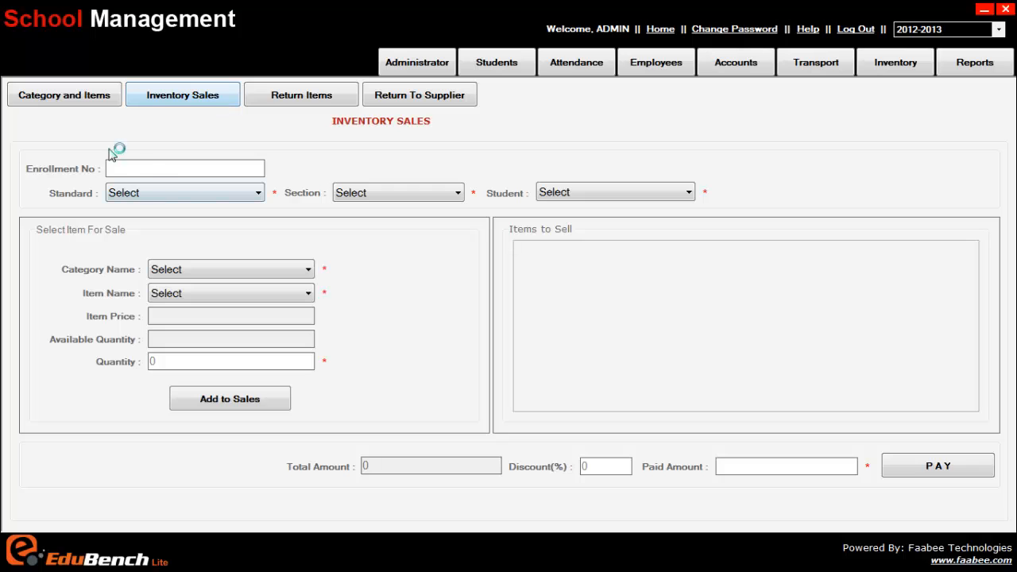
pyautogui.click(138, 166)
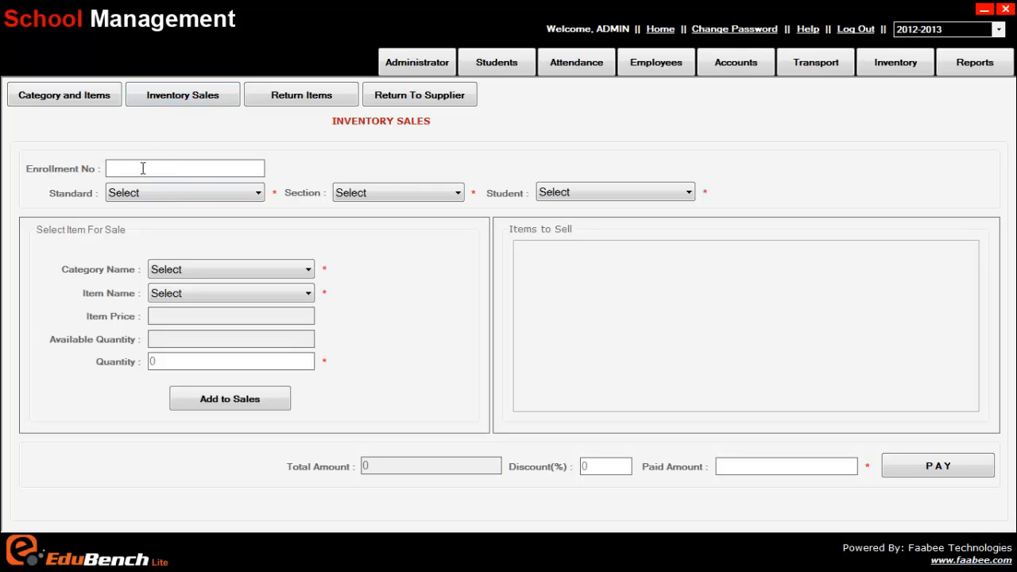
pyautogui.write('4')
pyautogui.press('BackSpace')
pyautogui.write('1')
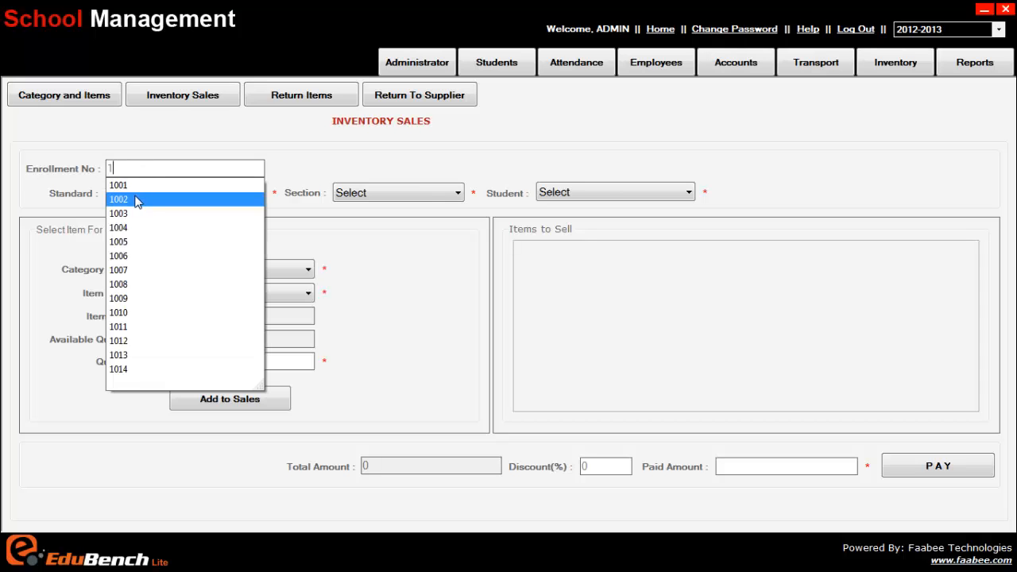
pyautogui.click(137, 202)
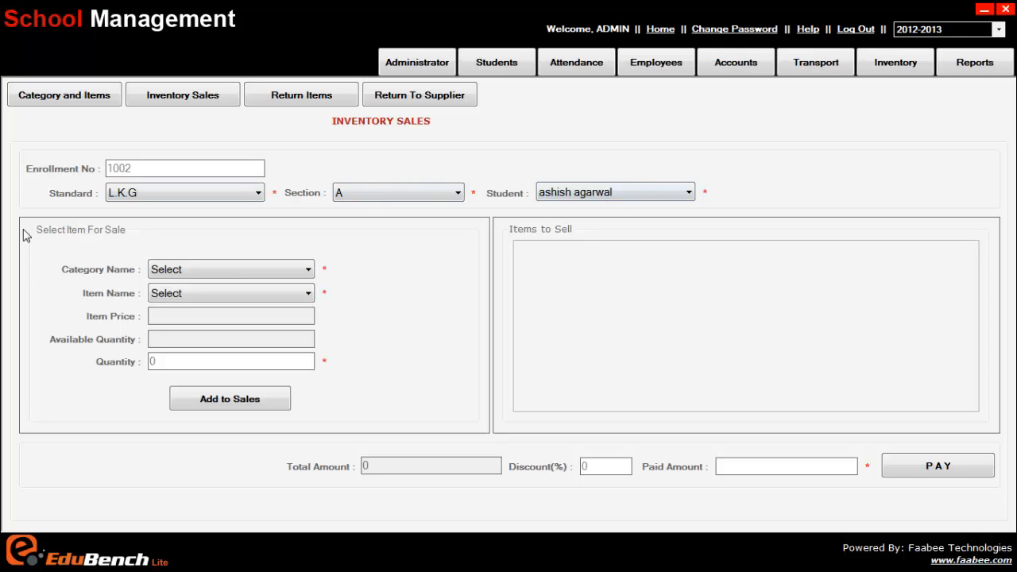
# Add one School Uniforms item from the Uniforms category to the items to sell
pyautogui.click(232, 272)
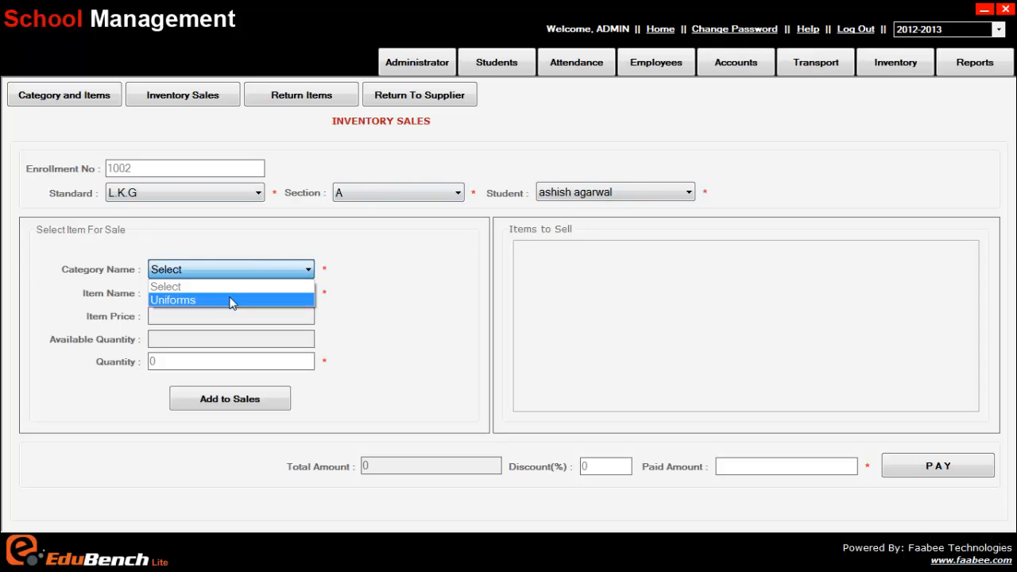
pyautogui.click(228, 299)
pyautogui.click(223, 294)
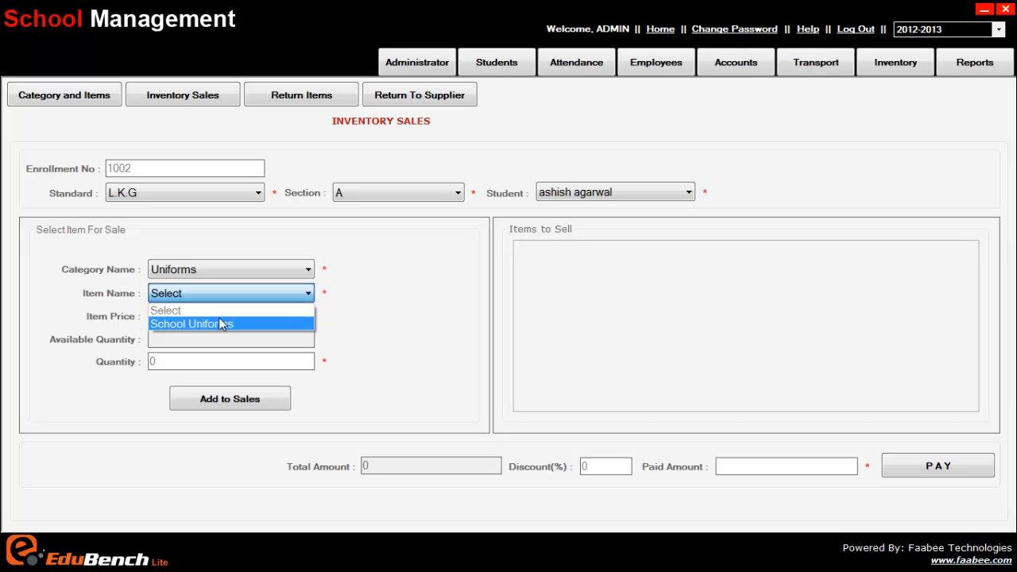
pyautogui.click(219, 317)
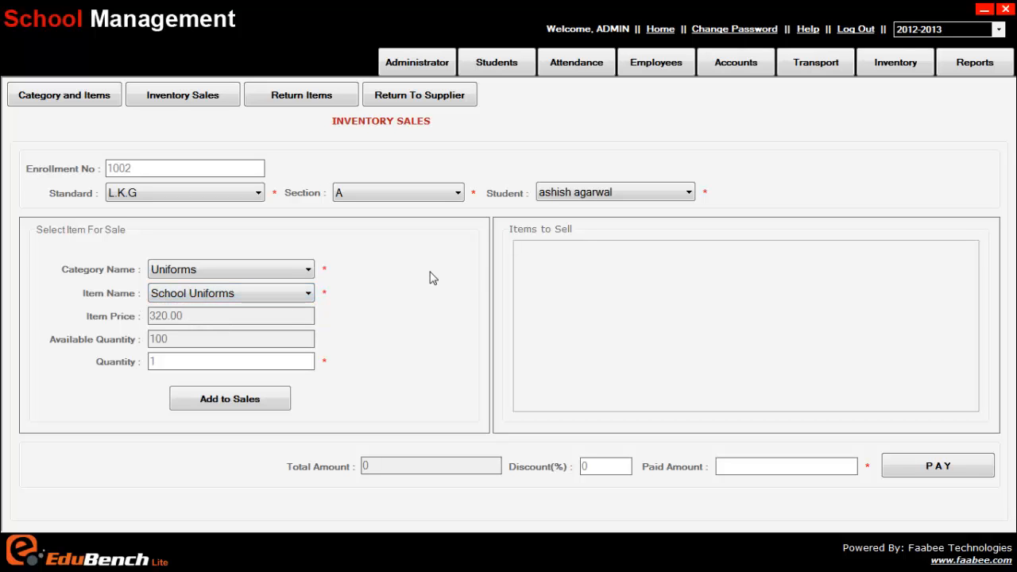
pyautogui.click(188, 273)
pyautogui.click(189, 293)
pyautogui.click(189, 293)
pyautogui.click(191, 294)
pyautogui.click(210, 400)
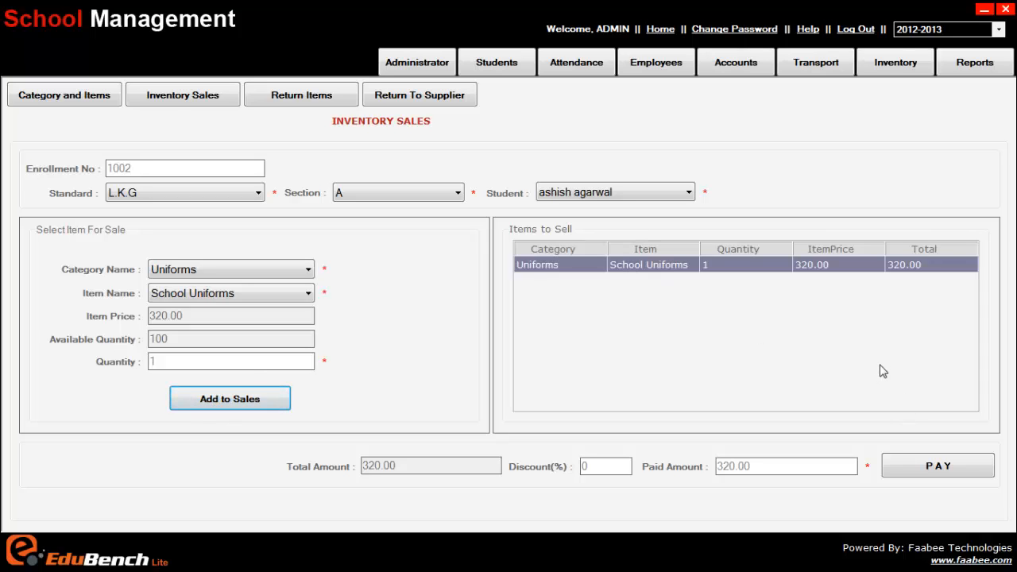
# Pay for the sale and confirm the payment
pyautogui.click(932, 470)
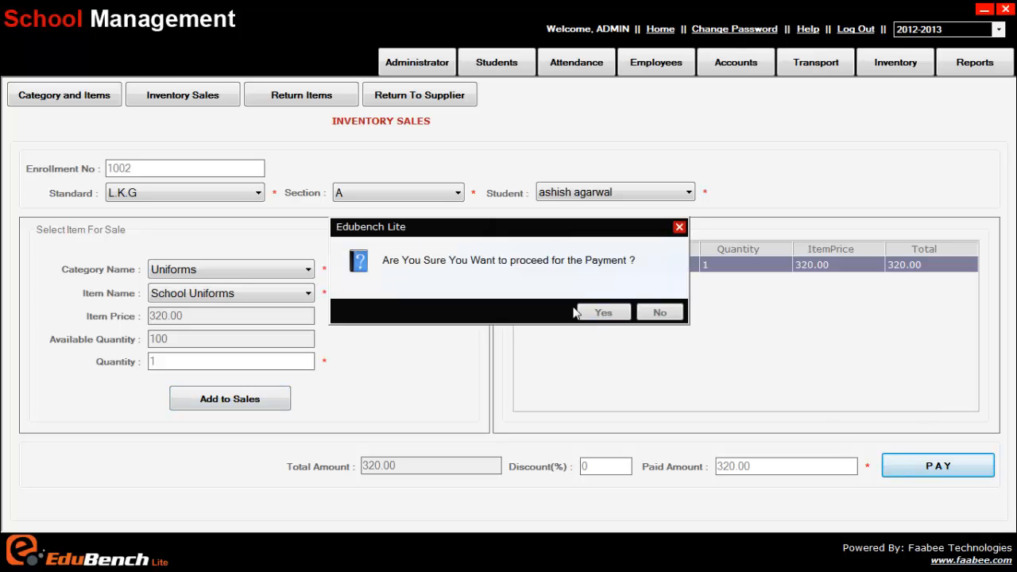
pyautogui.click(602, 314)
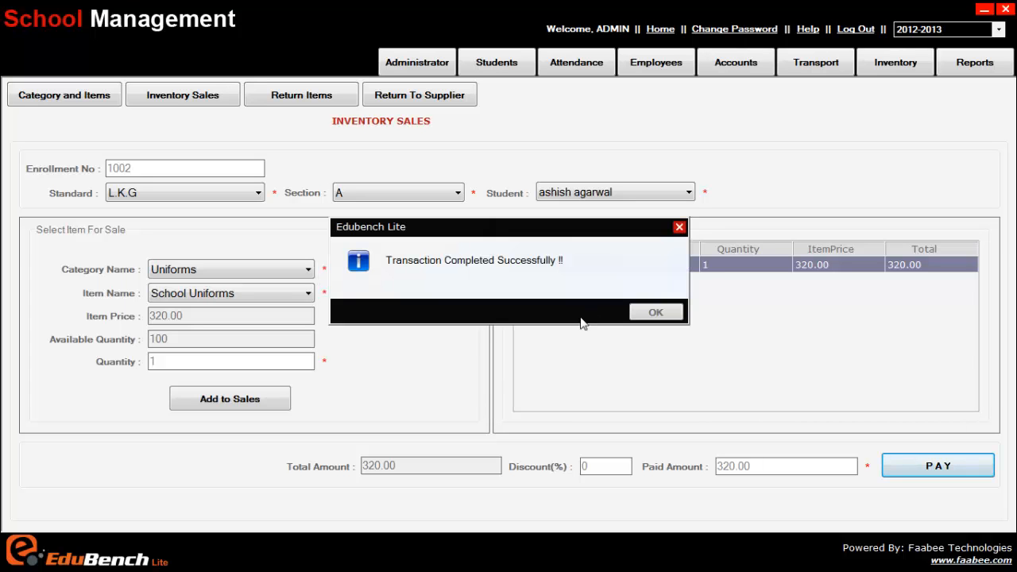
pyautogui.click(655, 312)
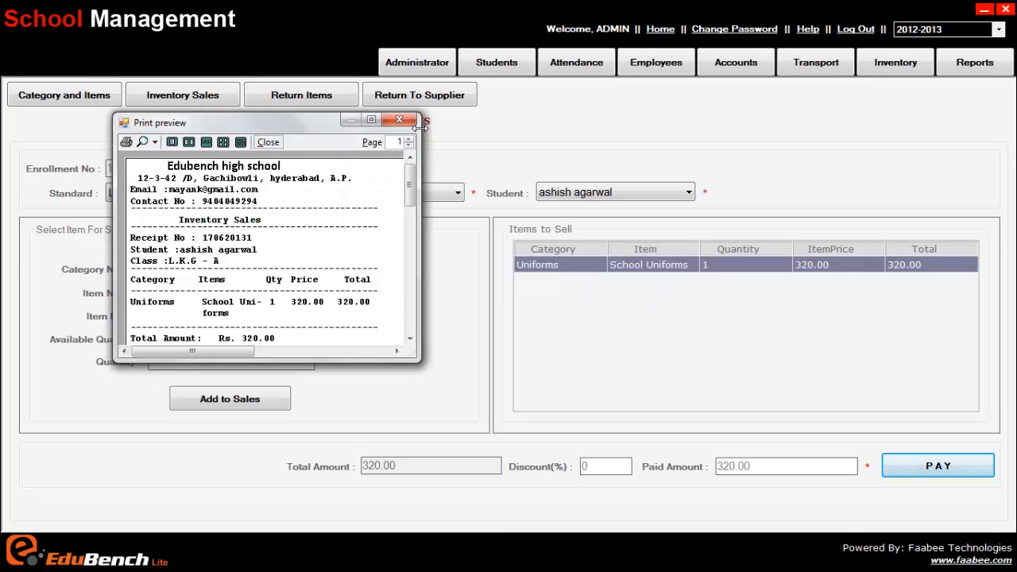
# Examine the sales receipt in an enlarged print preview and try printing it
pyautogui.click(371, 120)
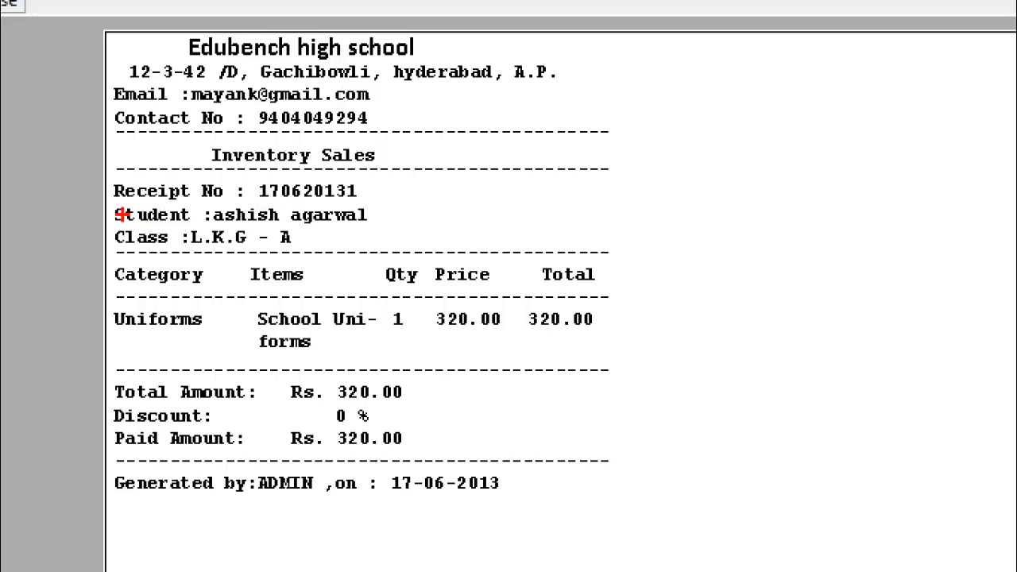
pyautogui.moveTo(148, 203)
pyautogui.mouseDown()
pyautogui.moveTo(391, 193)
pyautogui.moveTo(338, 176)
pyautogui.moveTo(144, 176)
pyautogui.mouseUp()
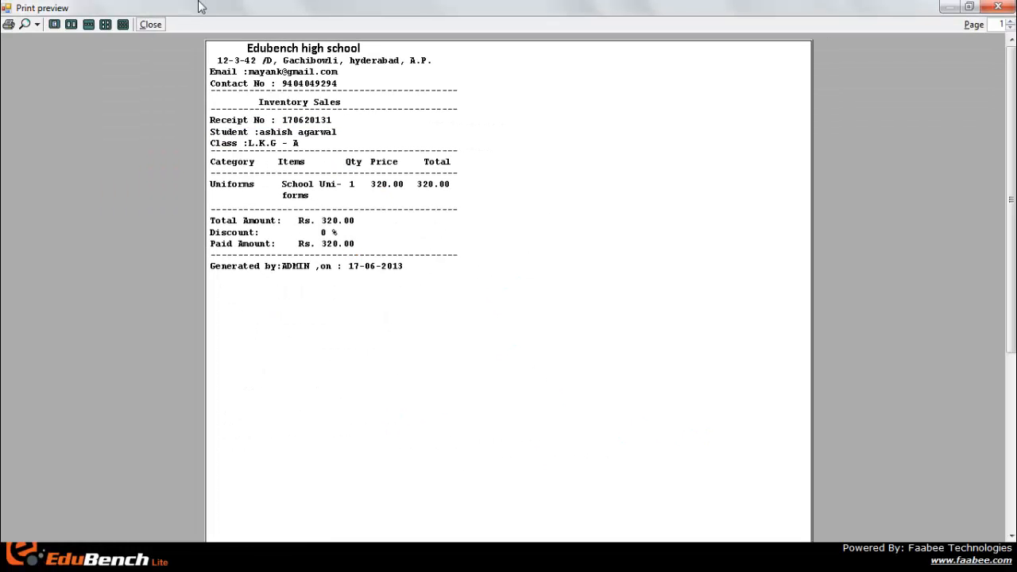
pyautogui.click(8, 26)
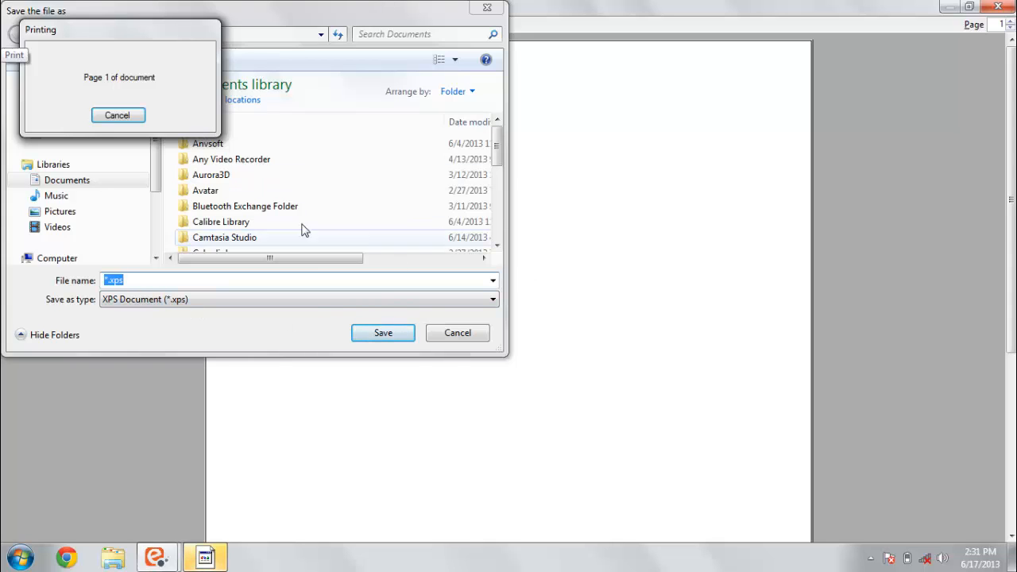
pyautogui.click(470, 336)
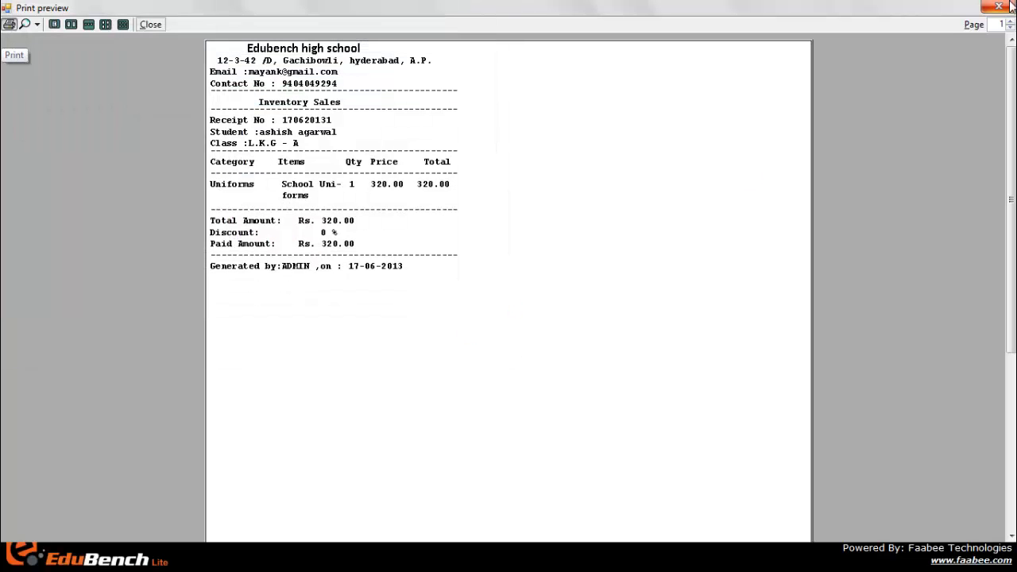
# Dismiss the print request, close the receipt preview and open Category and Items
pyautogui.click(555, 318)
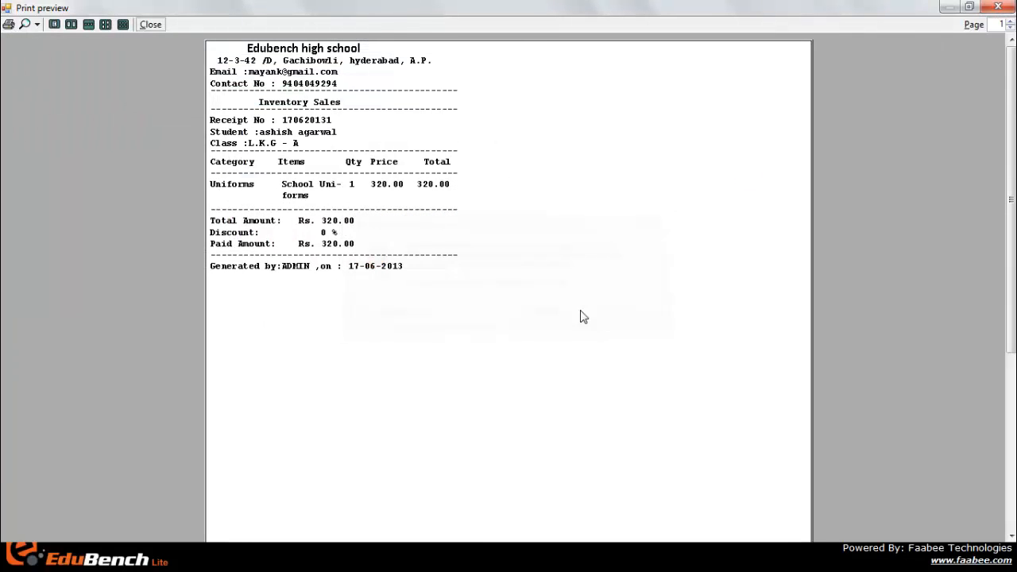
pyautogui.click(151, 23)
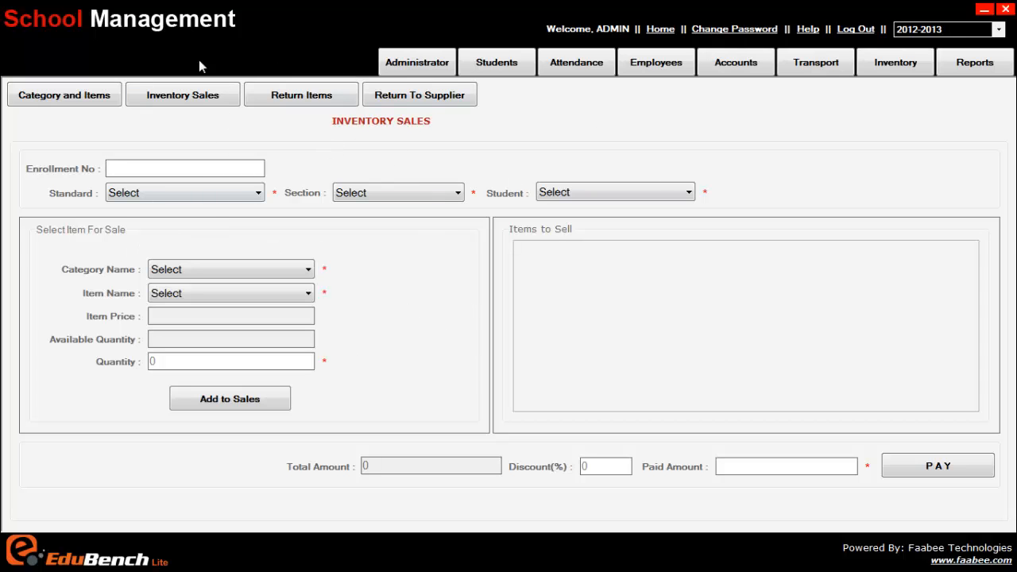
pyautogui.click(84, 96)
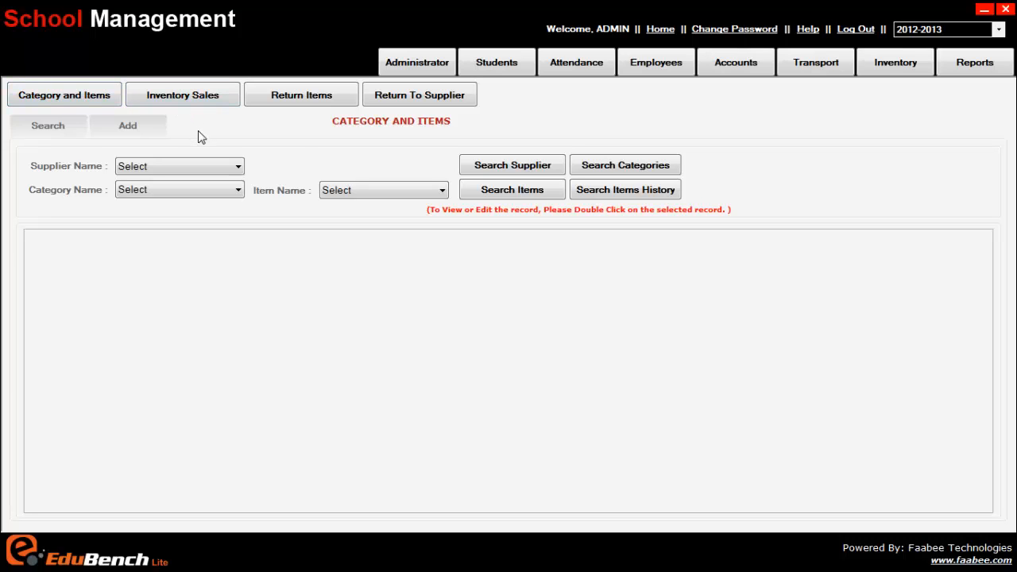
# Look up the student's sale in Return Items by choosing the suggested bill number
pyautogui.click(291, 107)
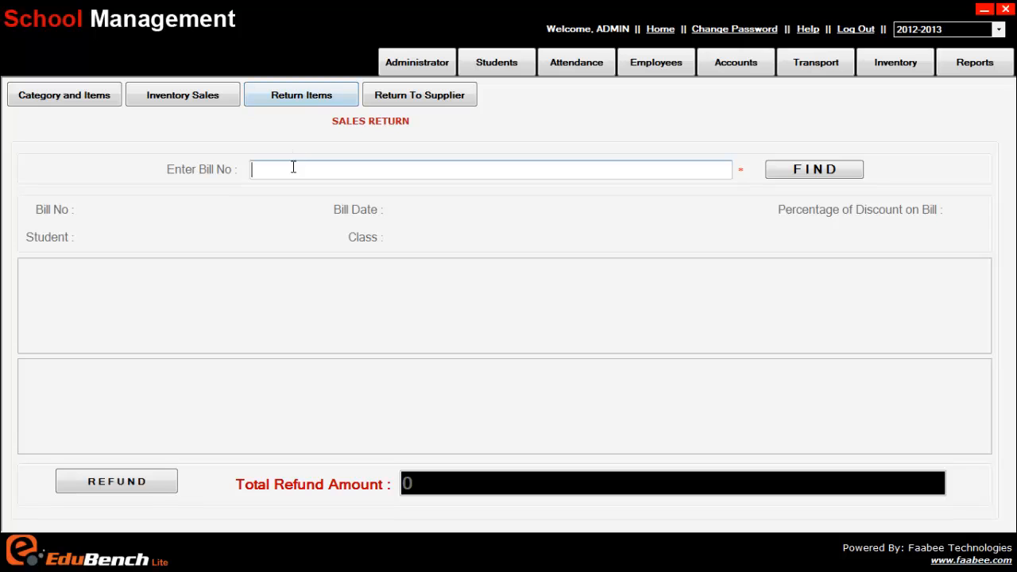
pyautogui.click(809, 170)
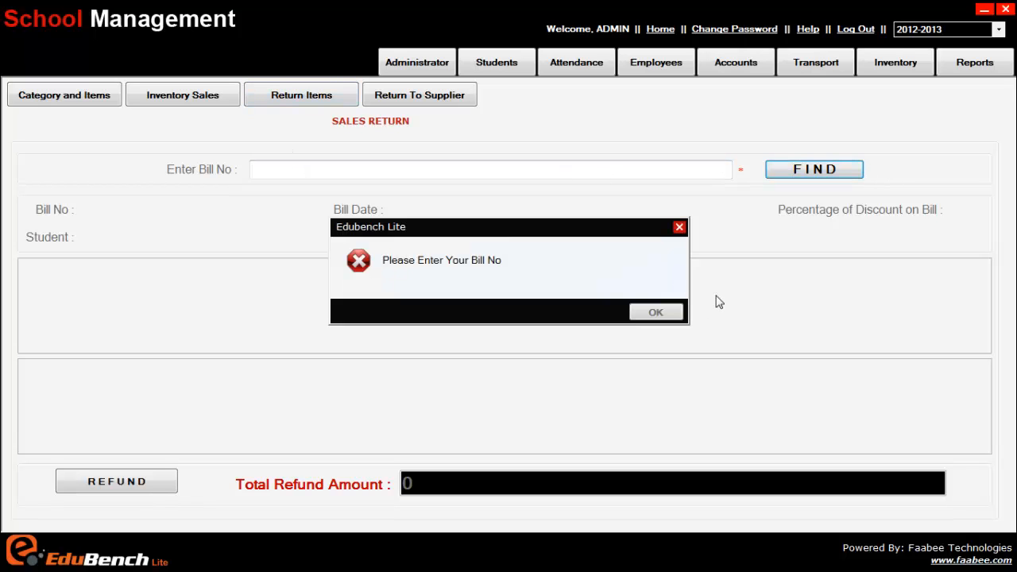
pyautogui.click(662, 312)
pyautogui.click(296, 167)
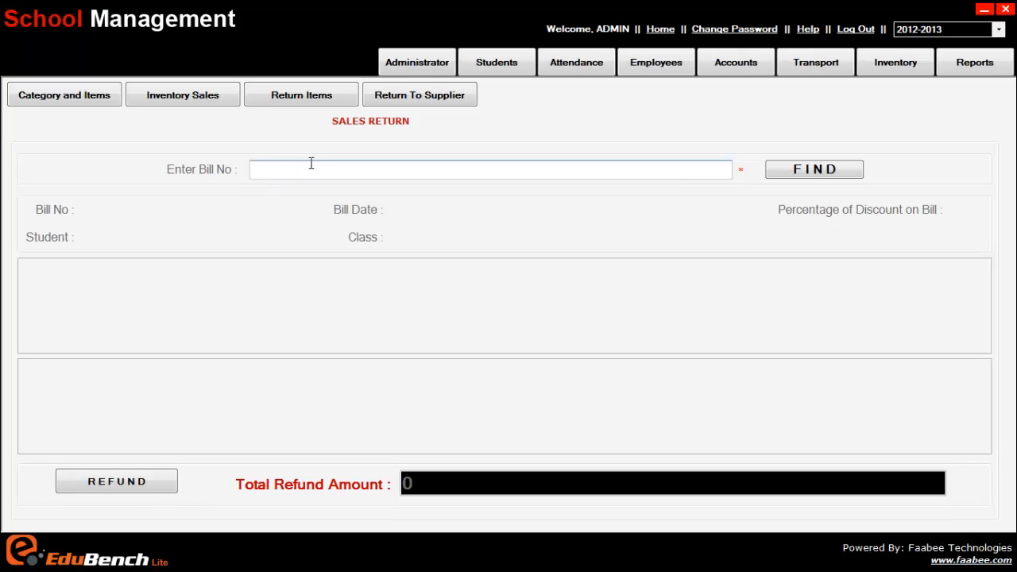
pyautogui.write('1')
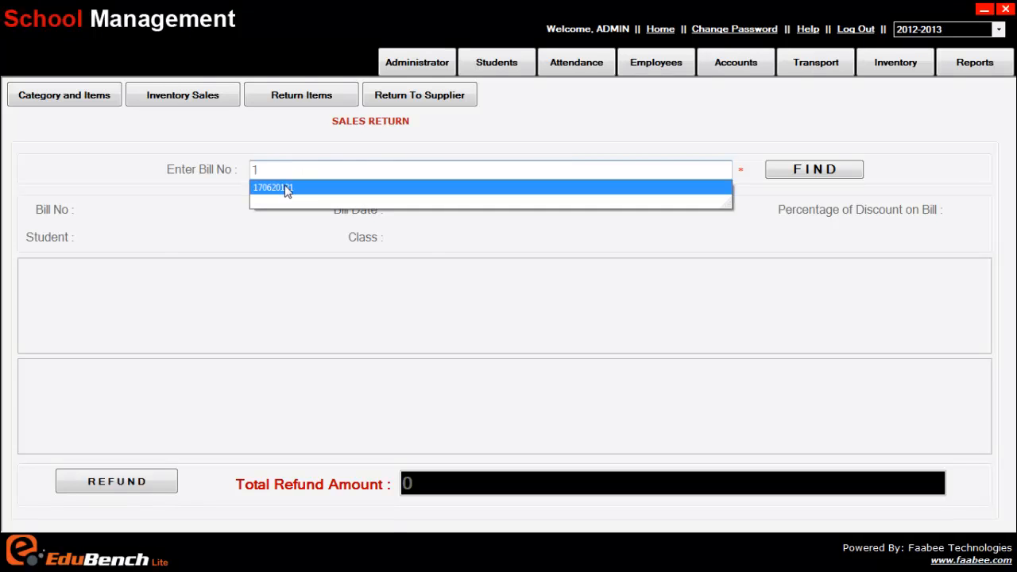
pyautogui.click(286, 189)
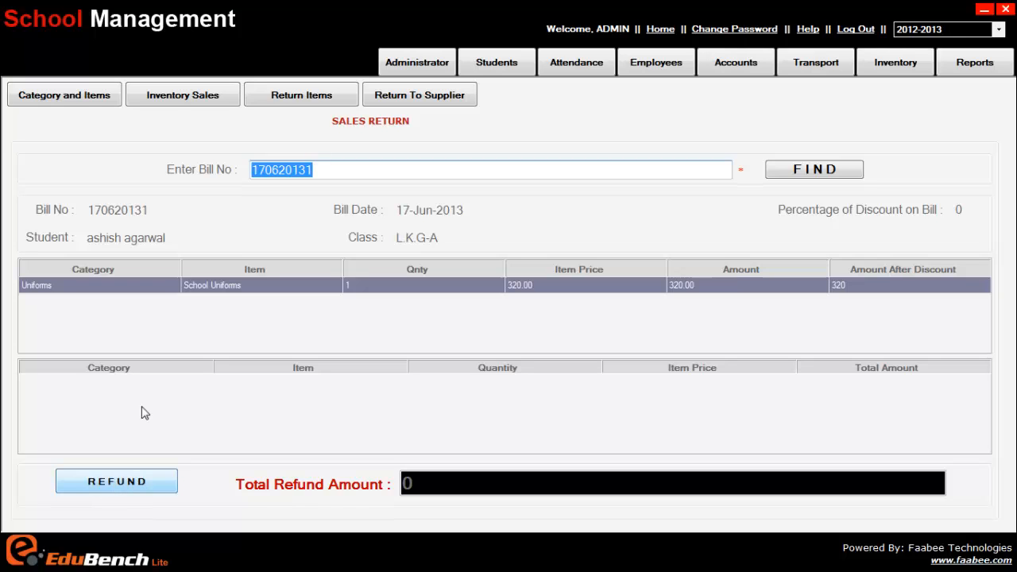
# List the stock items in Category and Items and view the add-quantity form for School Uniforms
pyautogui.click(78, 102)
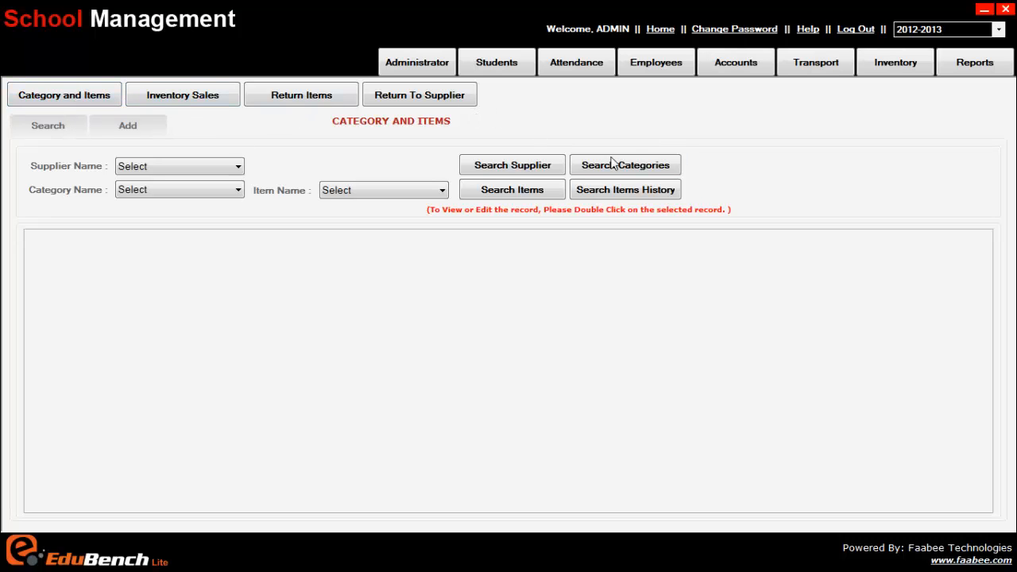
pyautogui.click(515, 195)
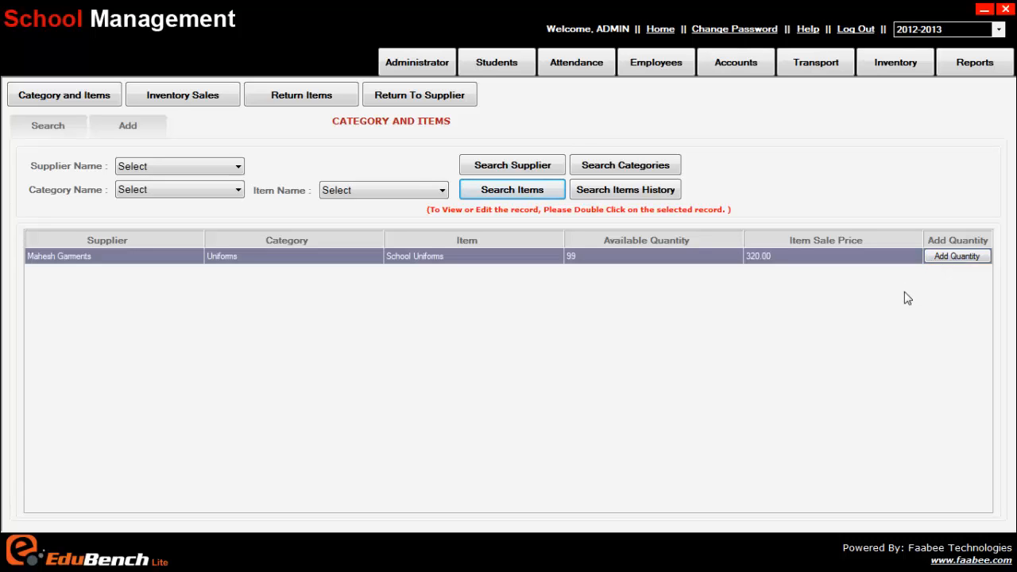
pyautogui.click(957, 257)
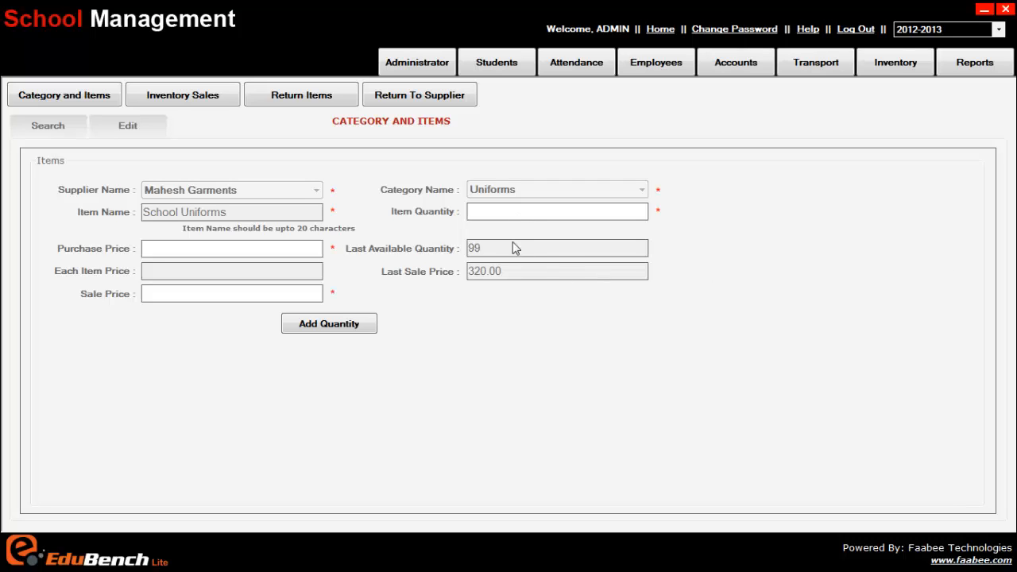
pyautogui.click(47, 130)
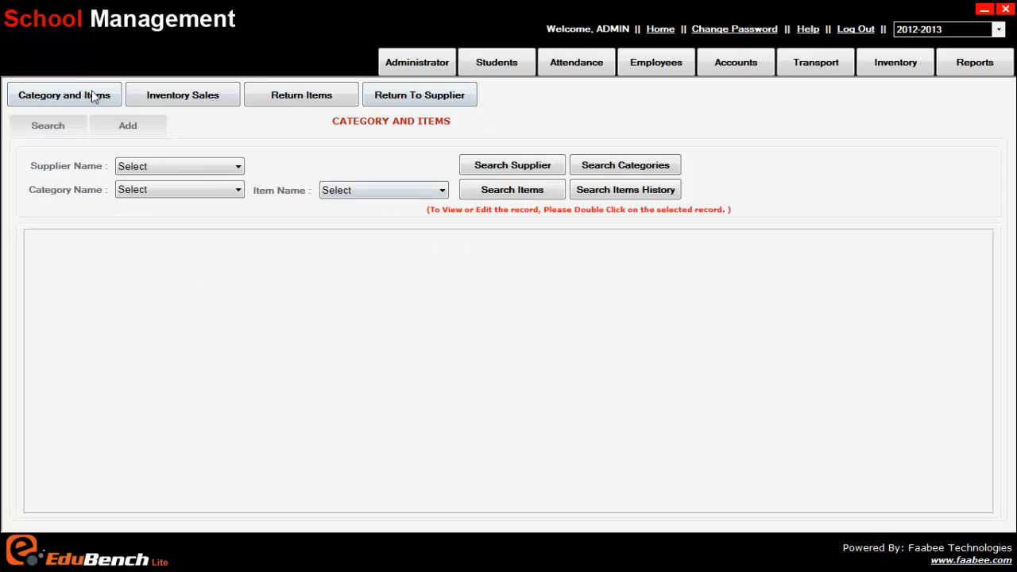
pyautogui.click(557, 190)
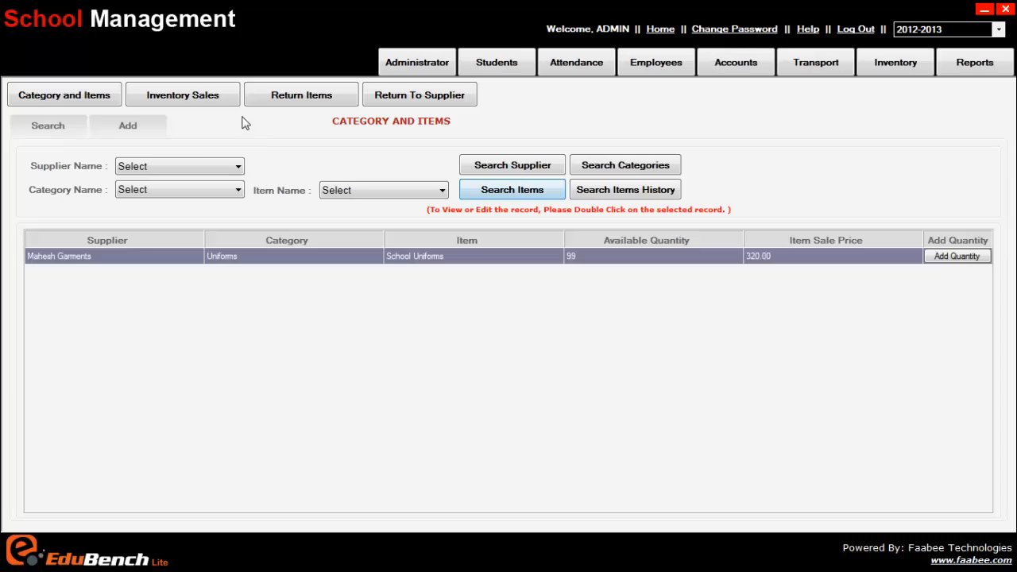
# Load the suggested bill in Return Items and try to refund it without selecting an item
pyautogui.click(319, 99)
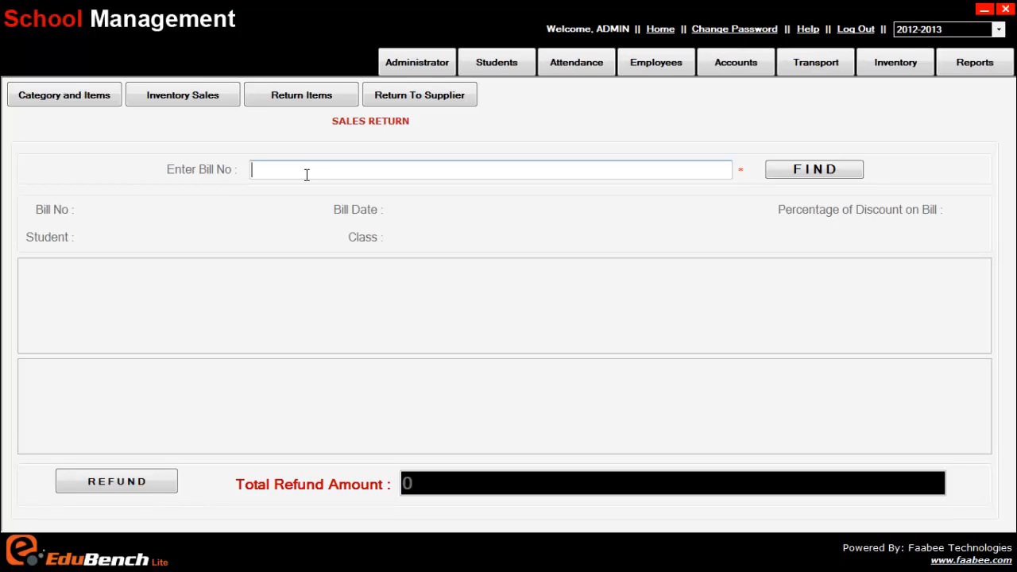
pyautogui.write('1')
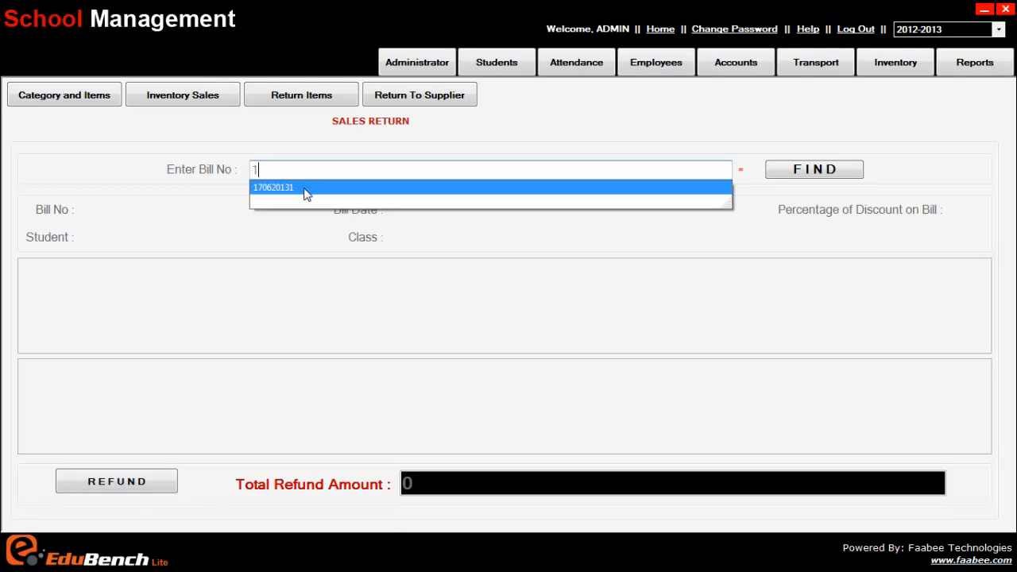
pyautogui.click(306, 191)
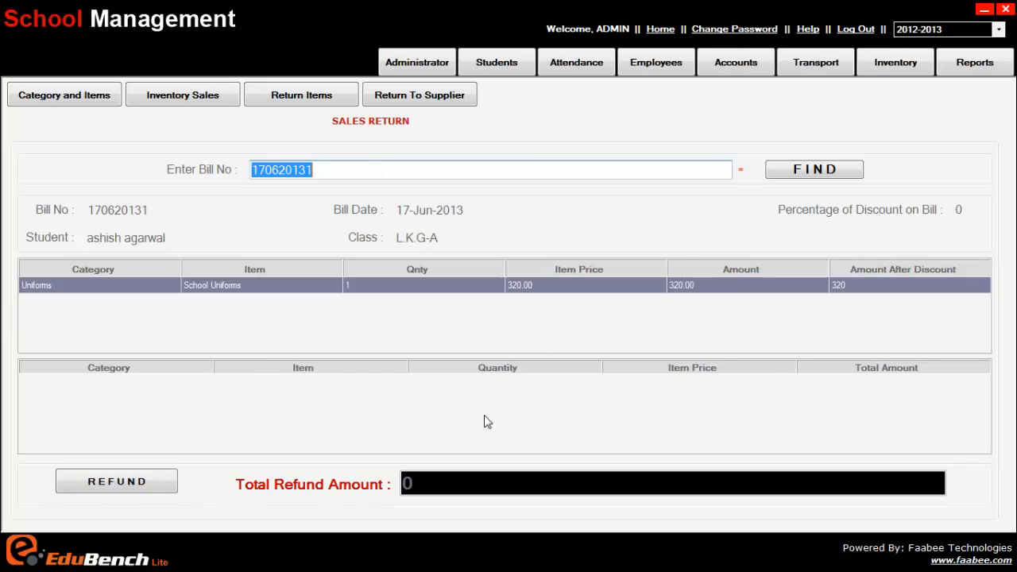
pyautogui.click(128, 489)
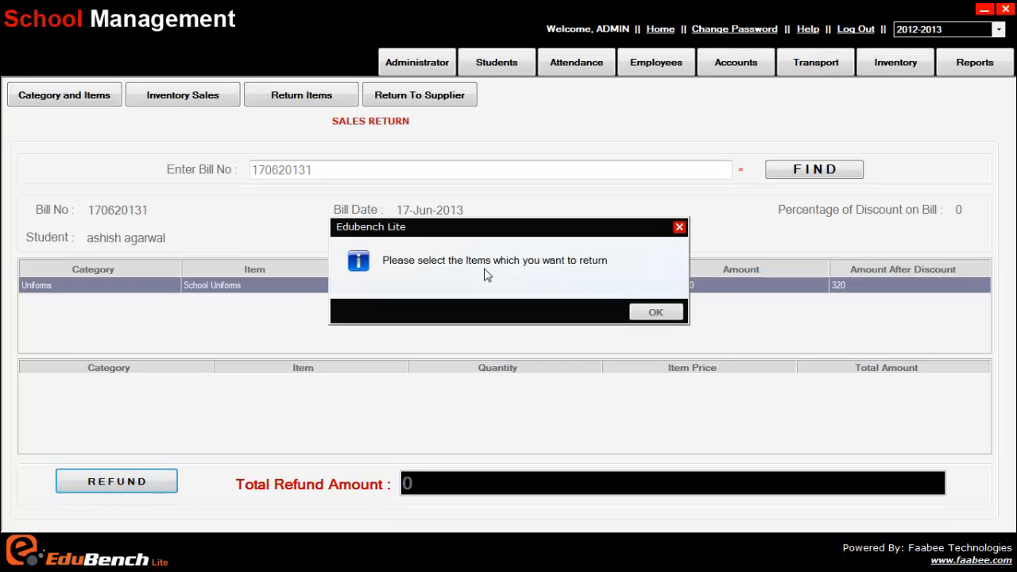
pyautogui.click(653, 311)
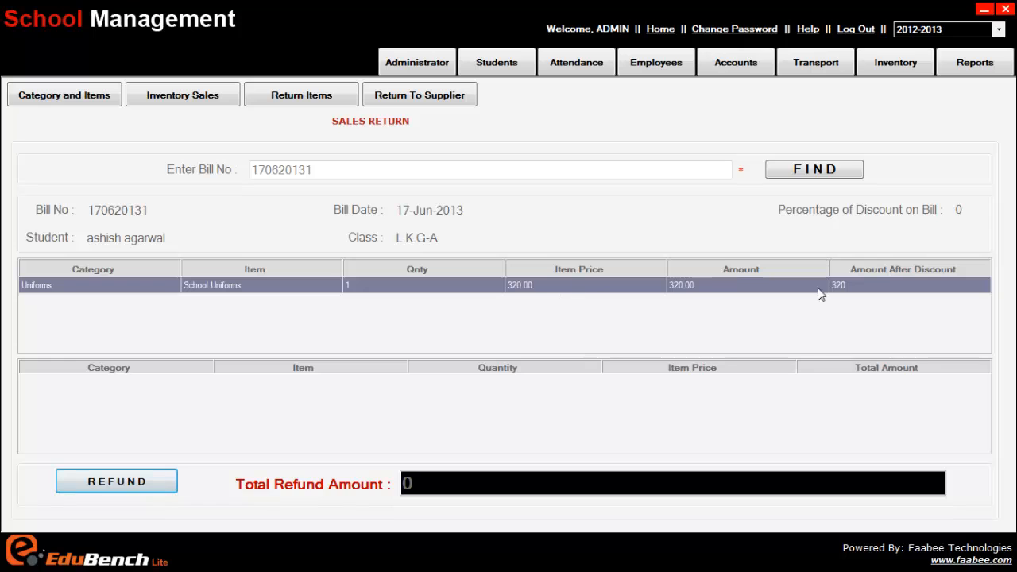
# Check the available quantity of School Uniforms in the Category and Items listing
pyautogui.click(188, 103)
pyautogui.click(62, 99)
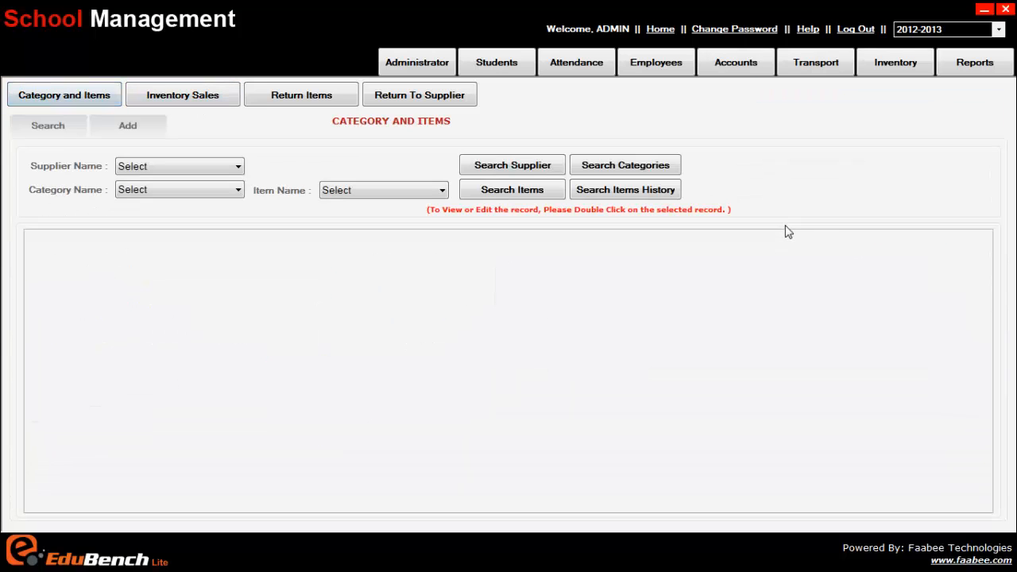
pyautogui.click(512, 192)
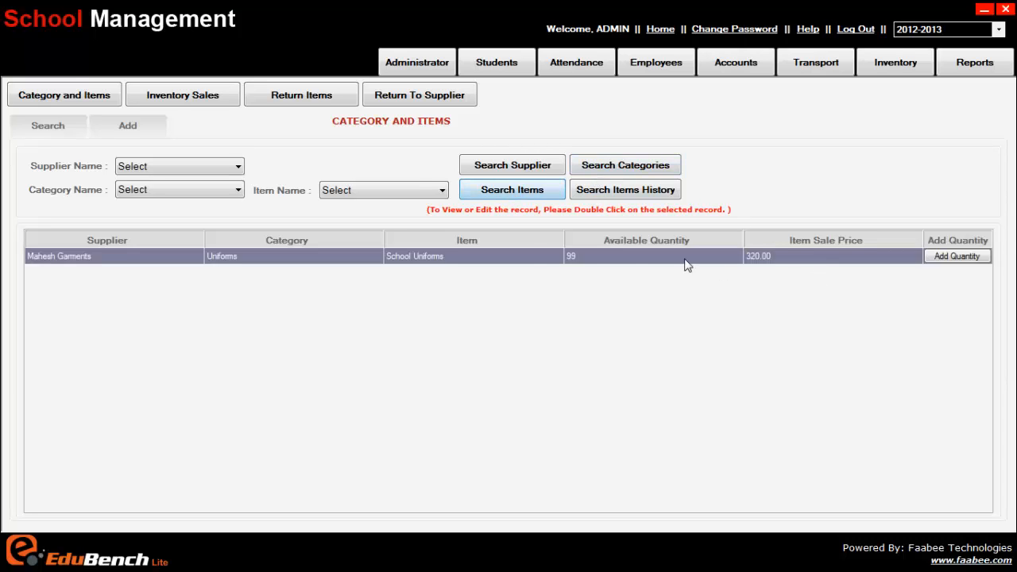
pyautogui.click(57, 104)
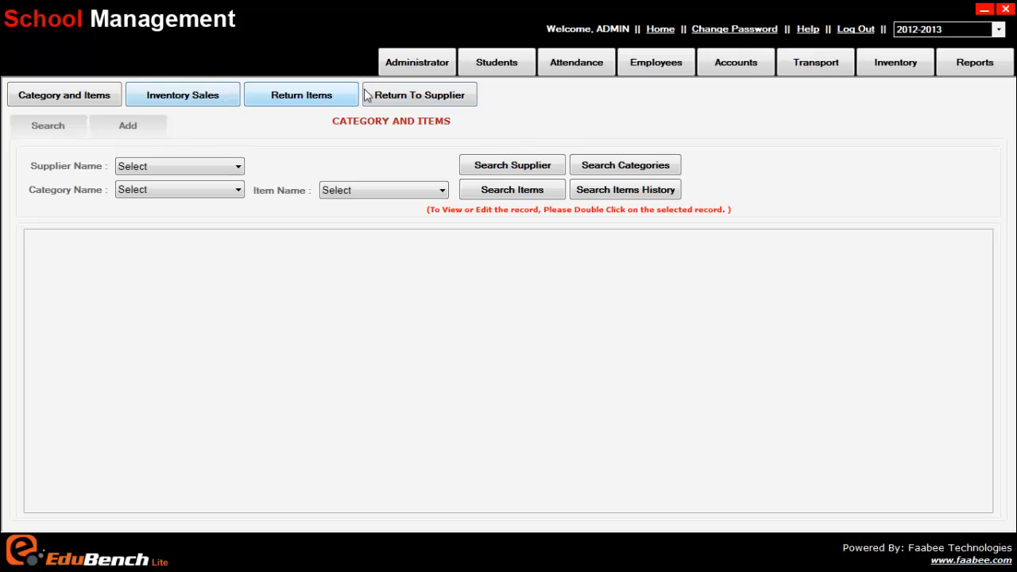
# Open a sales return and load the bill by choosing its suggested bill number
pyautogui.click(302, 101)
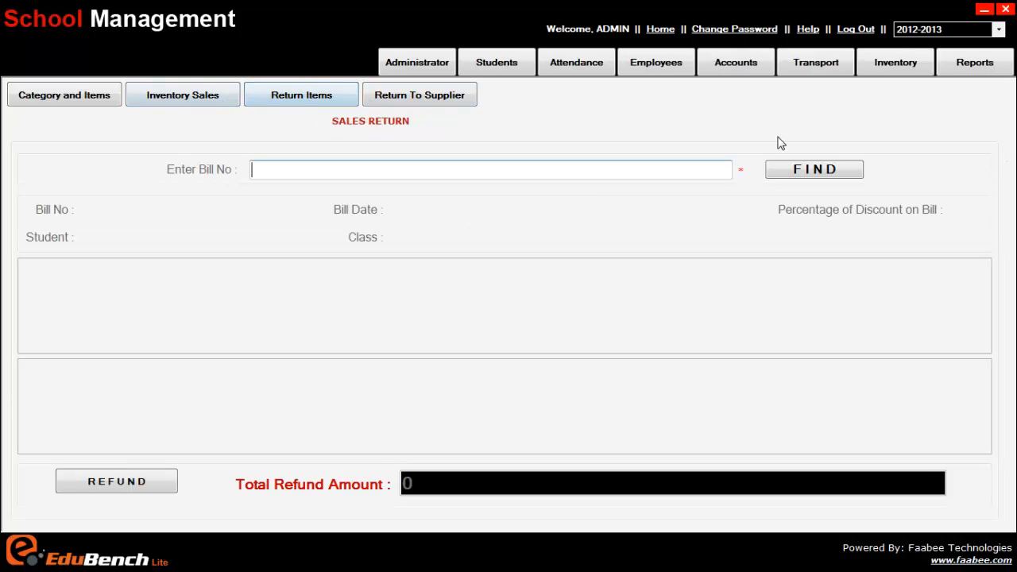
pyautogui.click(805, 170)
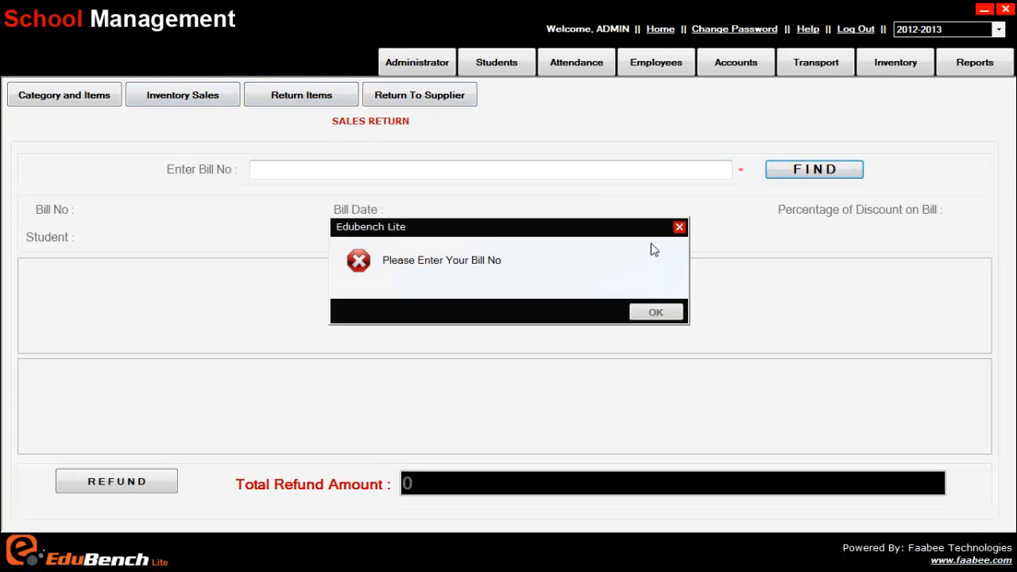
pyautogui.click(659, 310)
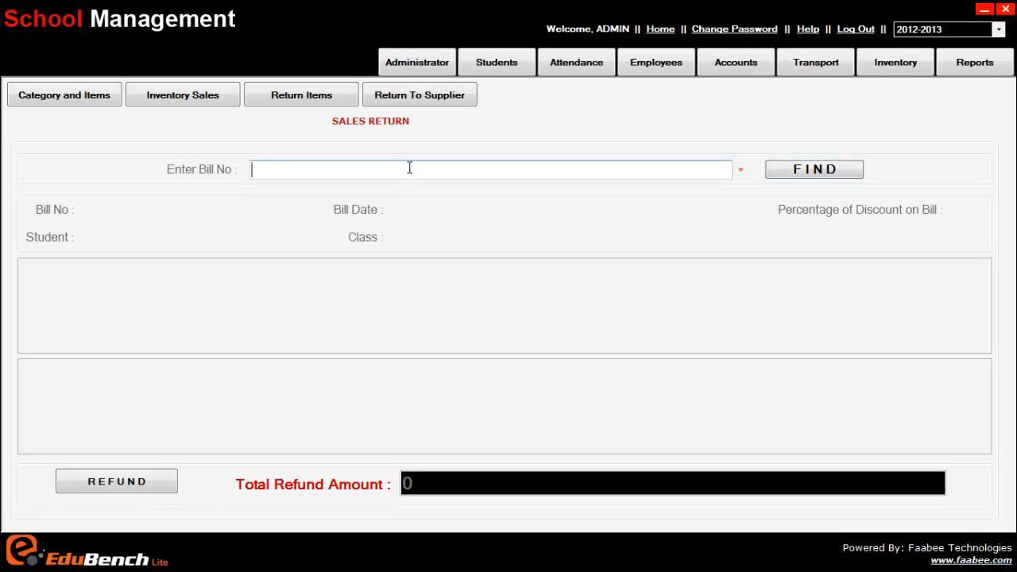
pyautogui.write('1')
pyautogui.click(443, 191)
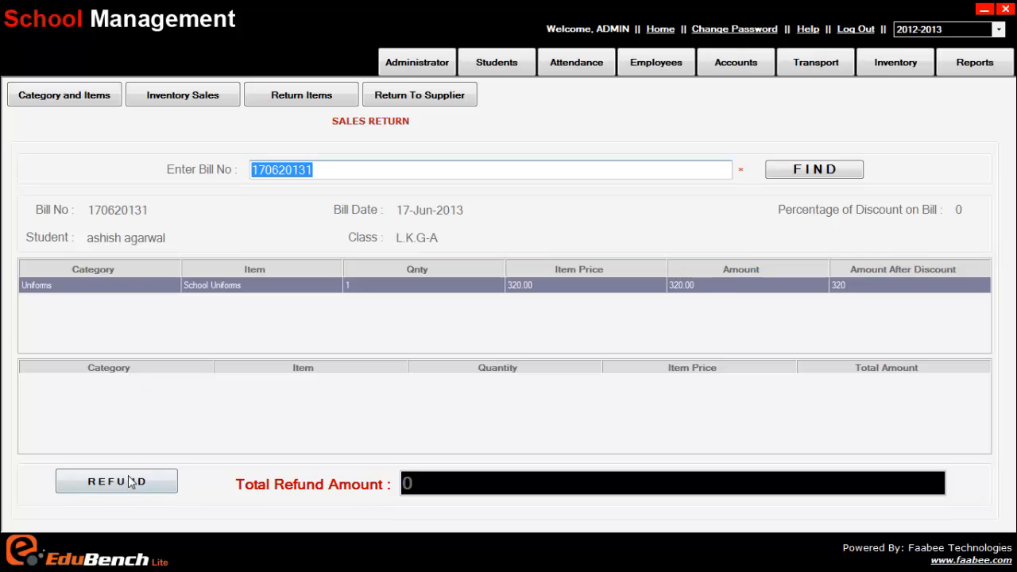
# Add the bill's School Uniforms item to the return list and refund it
pyautogui.click(150, 289)
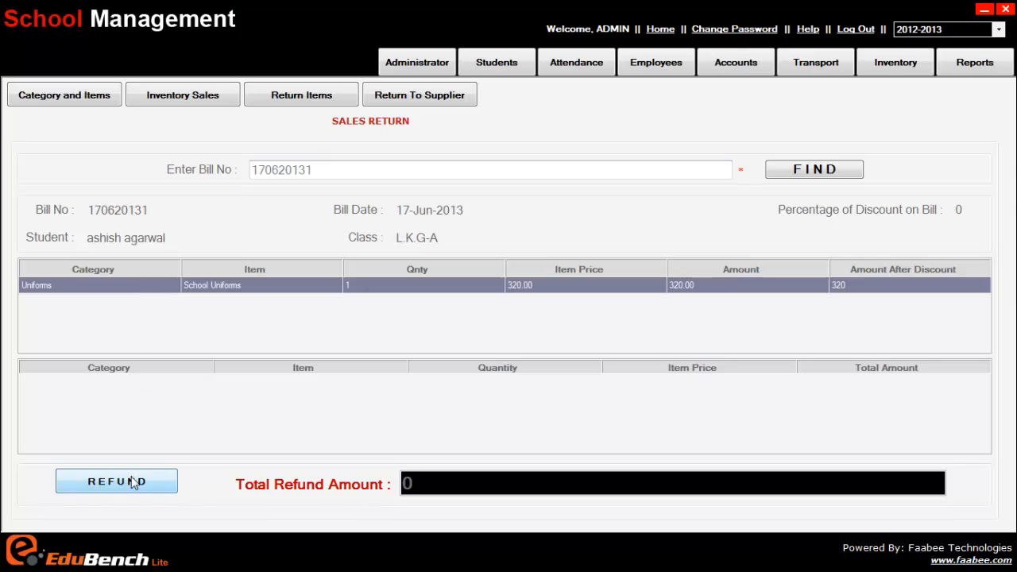
pyautogui.doubleClick(252, 287)
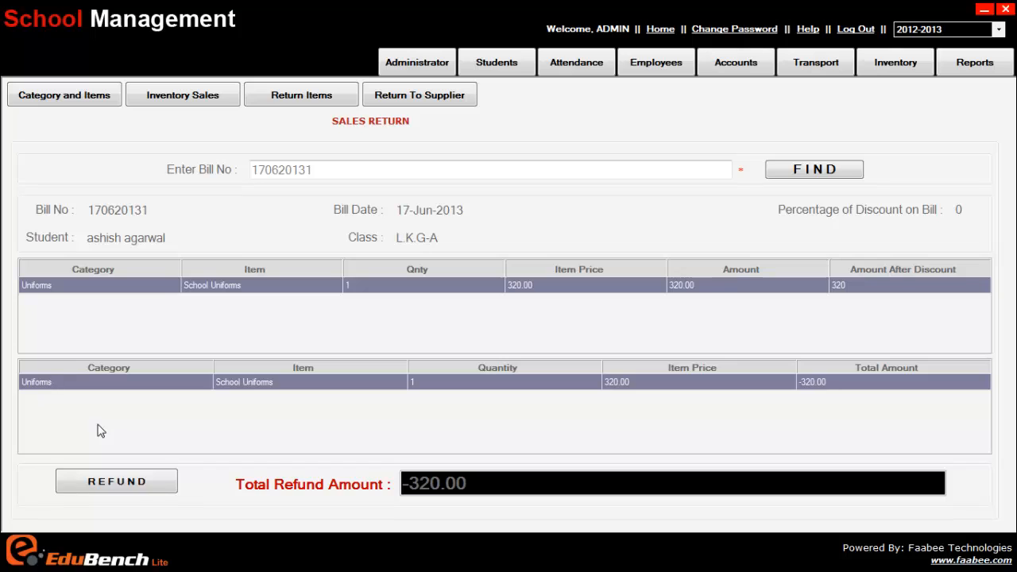
pyautogui.click(116, 482)
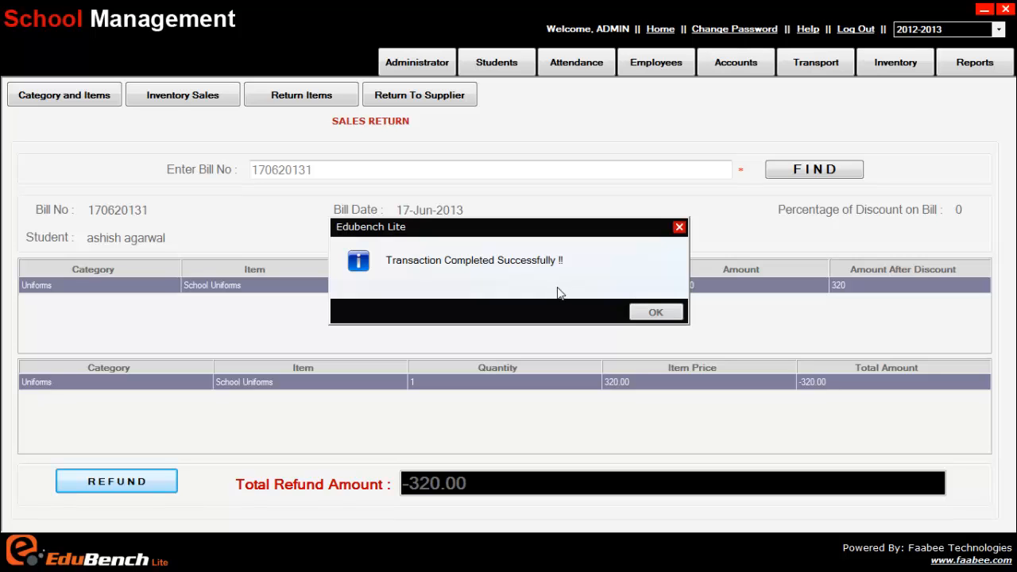
pyautogui.click(657, 312)
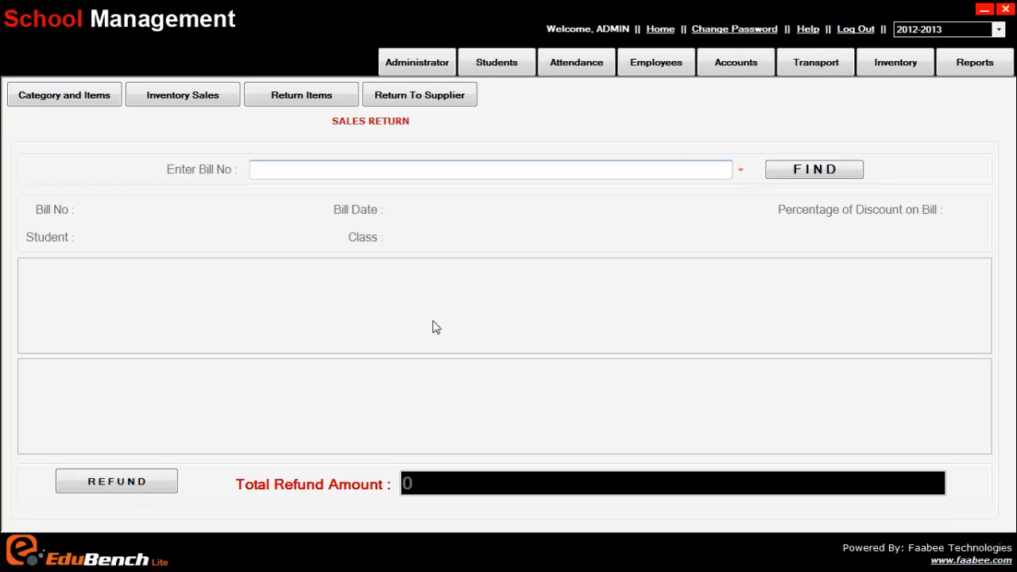
# List the stock items again to check the School Uniforms quantity after the refund
pyautogui.click(85, 95)
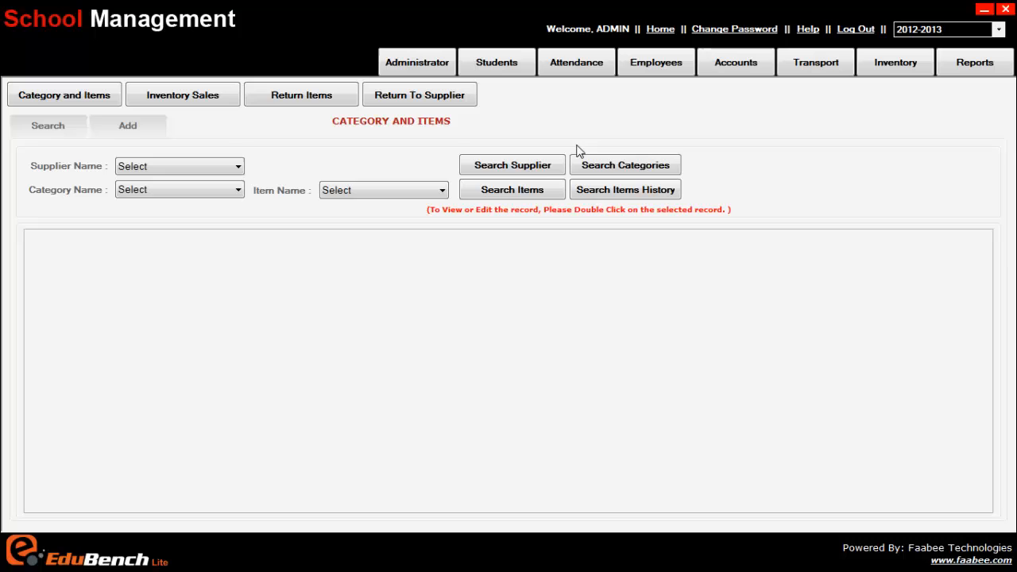
pyautogui.click(517, 194)
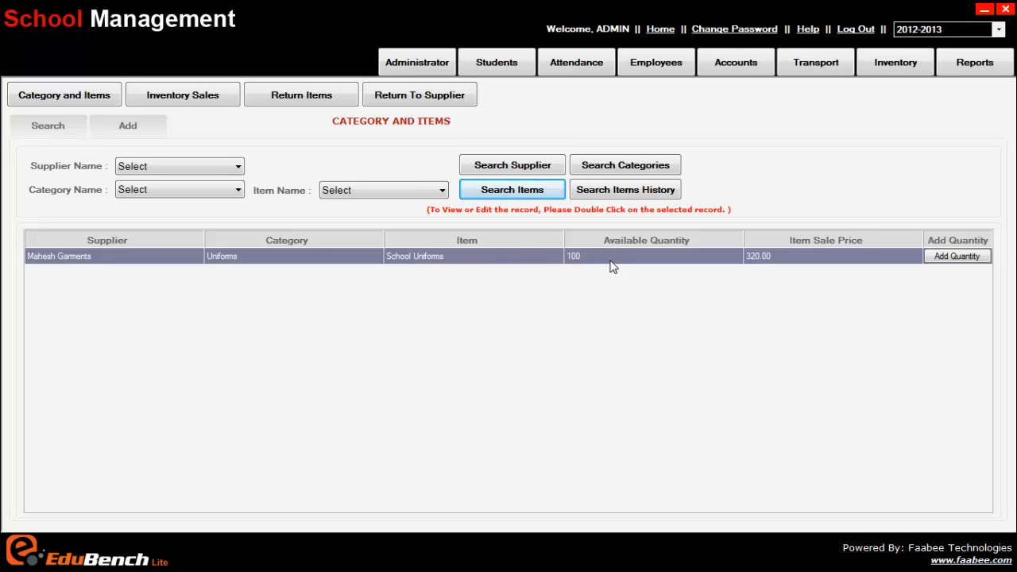
pyautogui.click(95, 93)
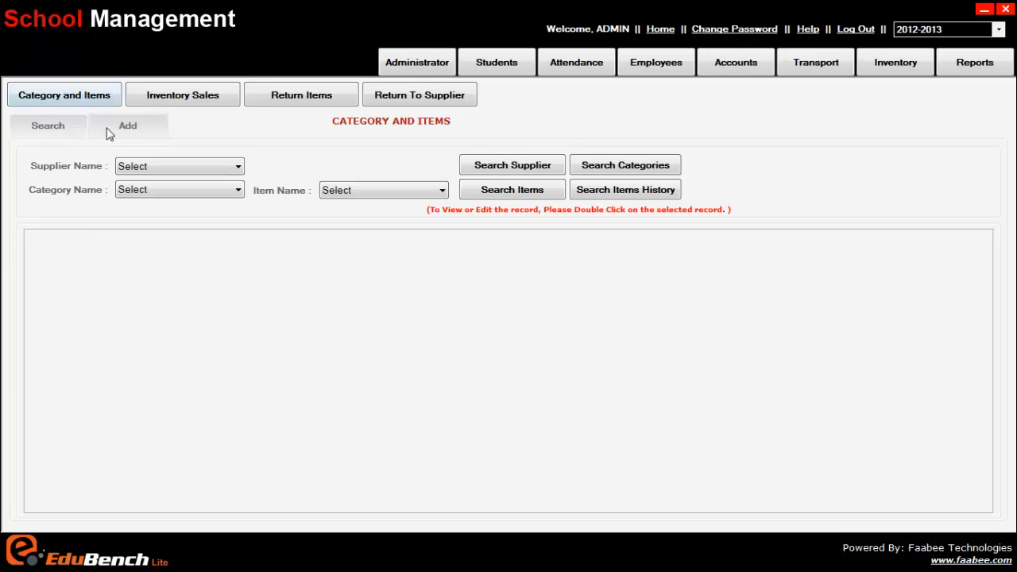
# Review the forms for adding suppliers, categories and items, for inventory sales, and for returning items
pyautogui.click(127, 127)
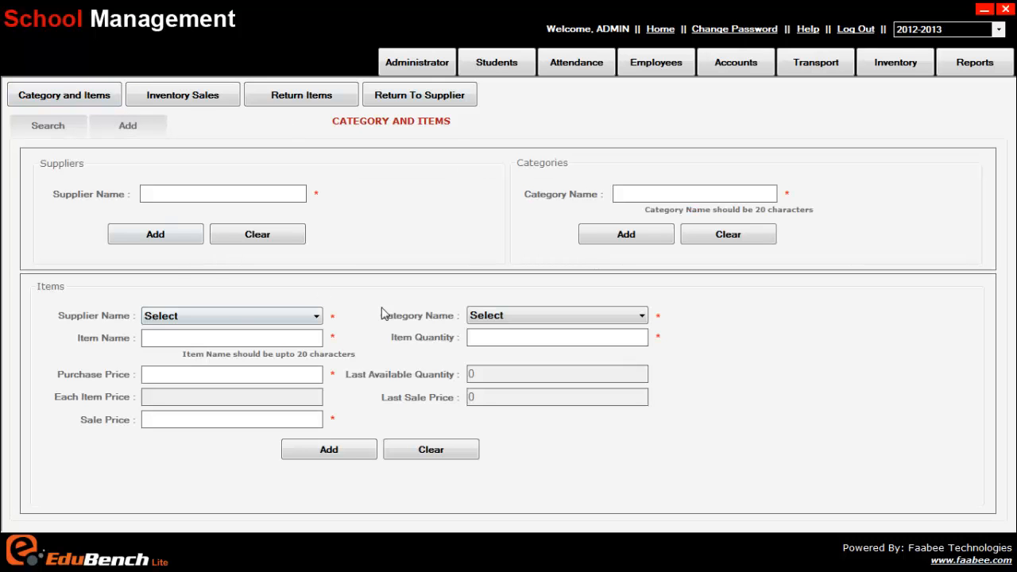
pyautogui.click(175, 96)
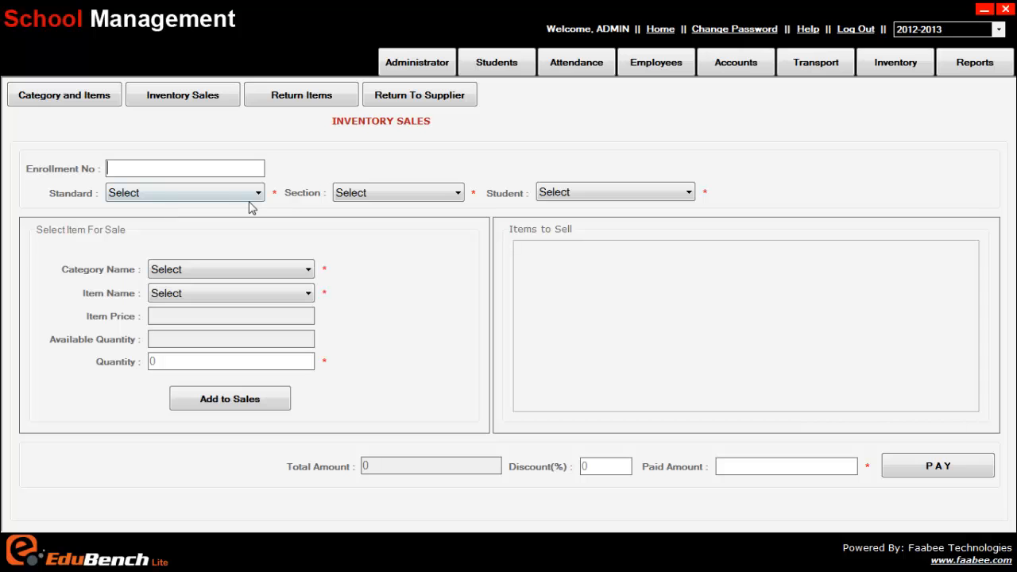
pyautogui.click(270, 96)
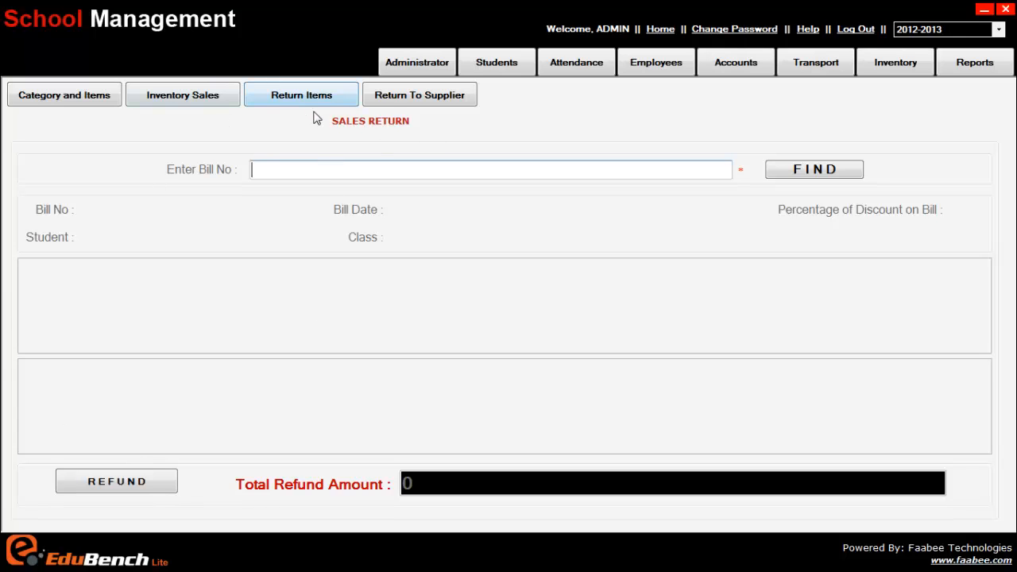
# Start a new inventory item entry with supplier Classmate and category Books
pyautogui.click(391, 96)
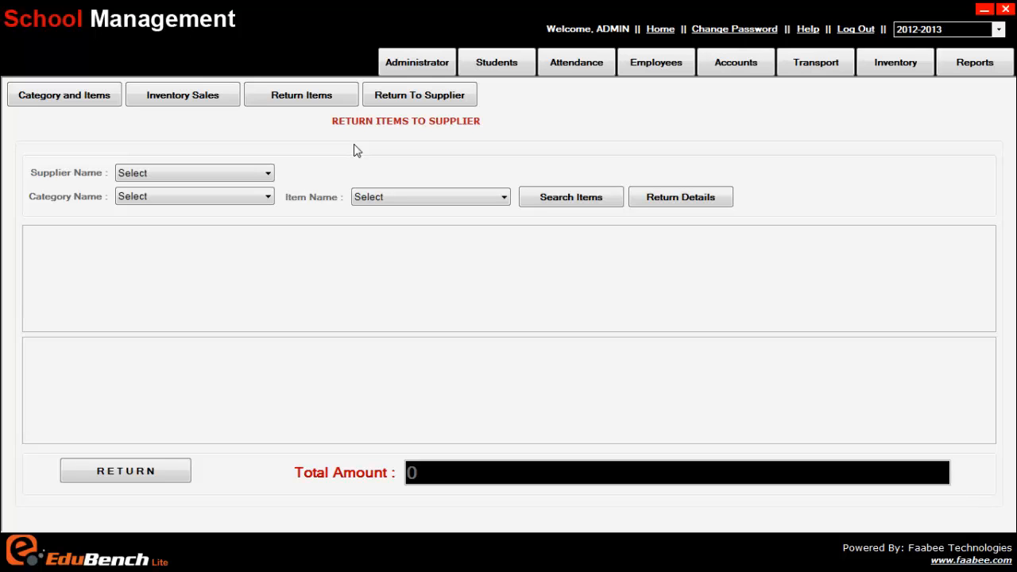
pyautogui.click(71, 101)
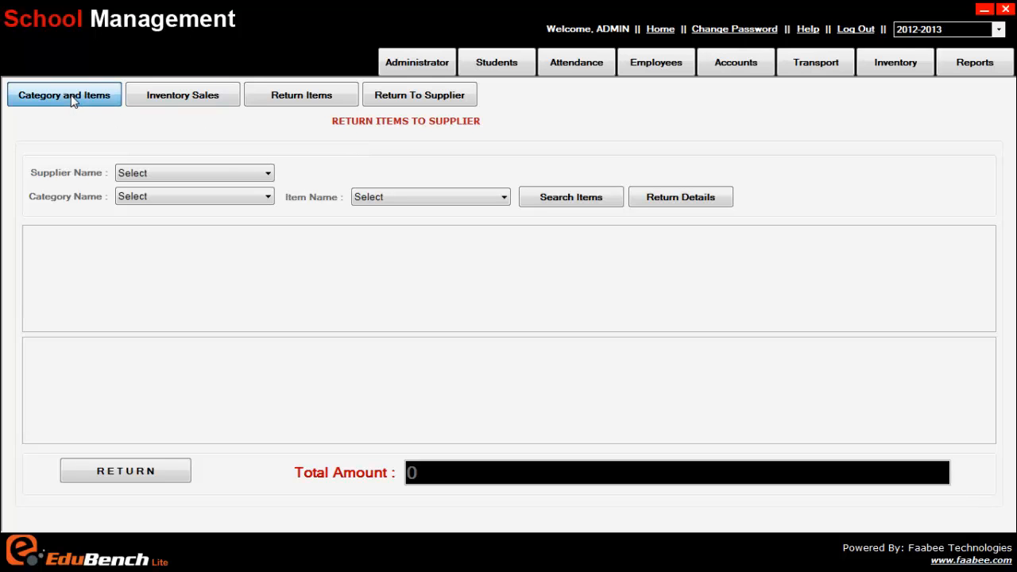
pyautogui.click(136, 121)
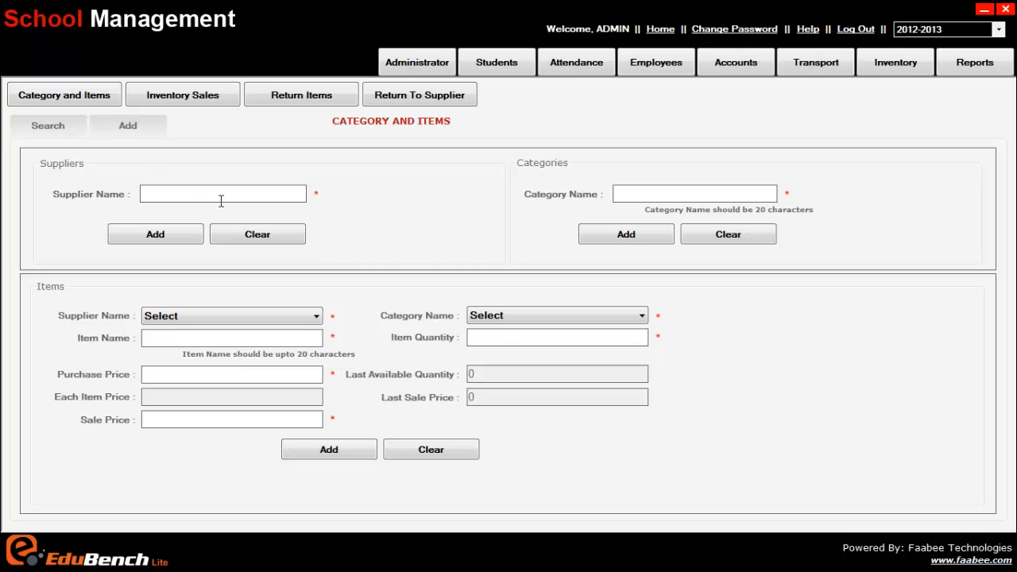
pyautogui.click(188, 194)
pyautogui.click(222, 316)
pyautogui.click(211, 367)
pyautogui.click(529, 316)
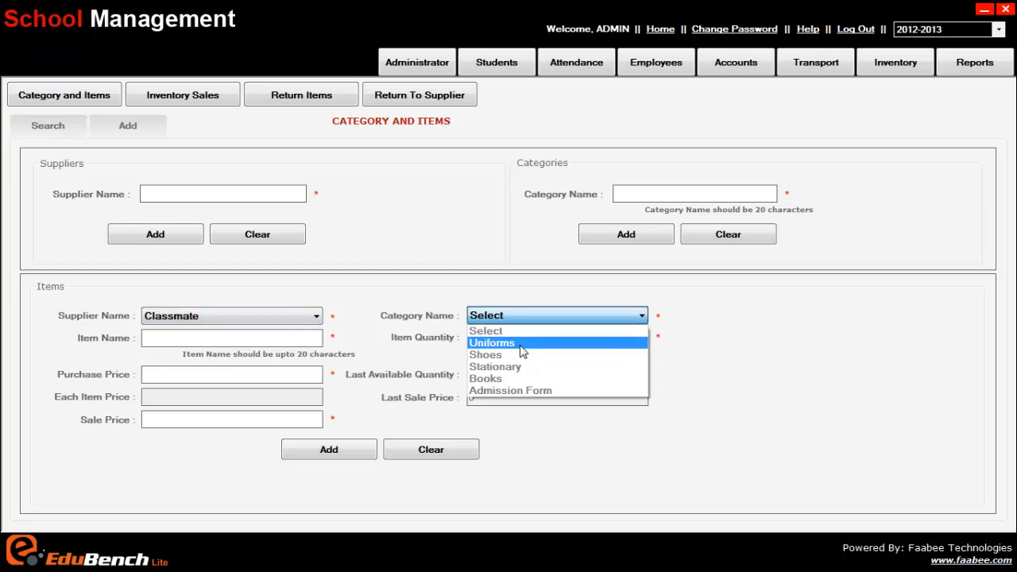
pyautogui.click(509, 379)
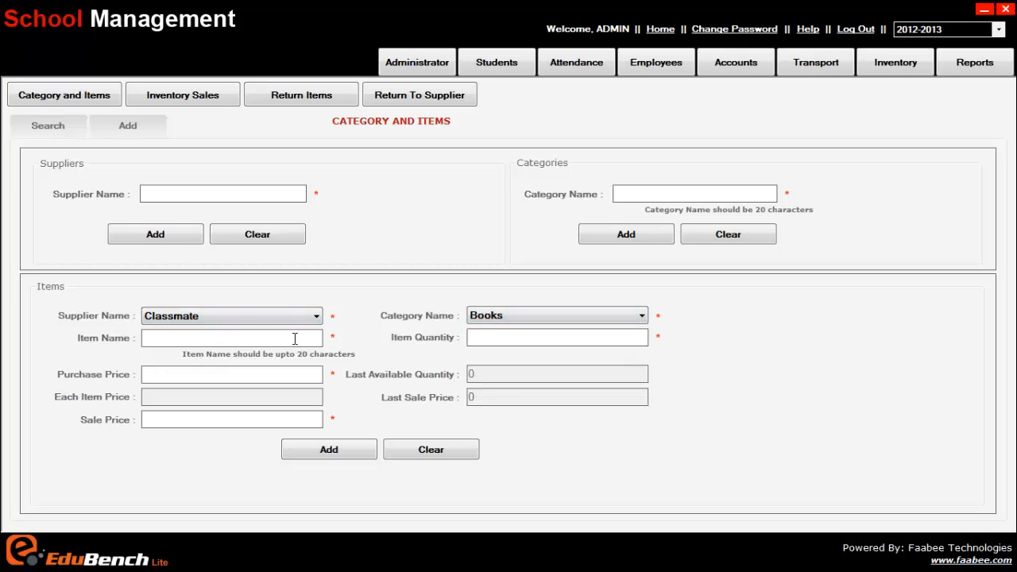
# Name the item Tenth Class books, set quantity 100, purchase price 30000 and sale price 330, and add it to stock
pyautogui.click(211, 340)
pyautogui.write('Tenth Class books')
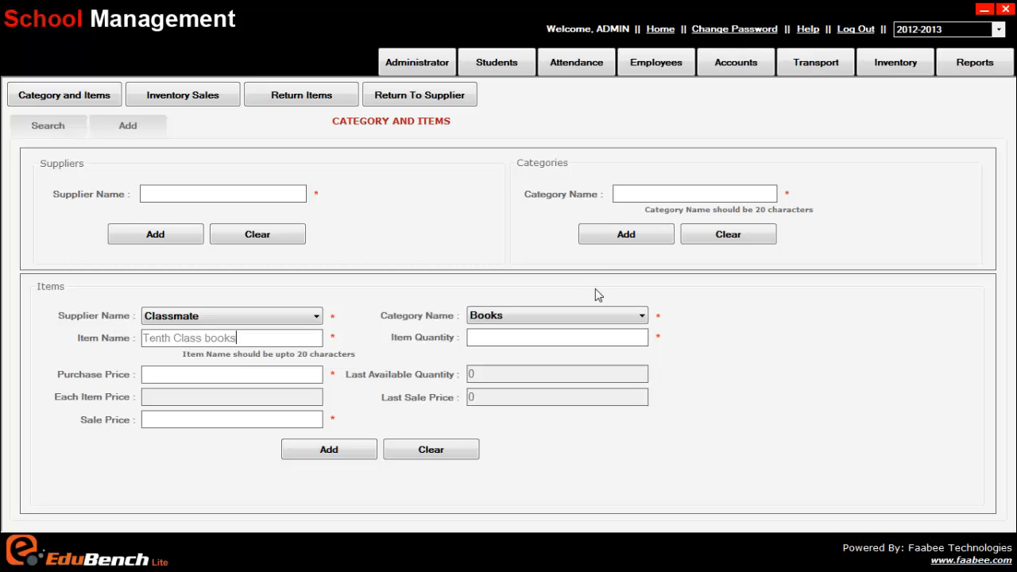
pyautogui.click(592, 337)
pyautogui.write('10')
pyautogui.write('0')
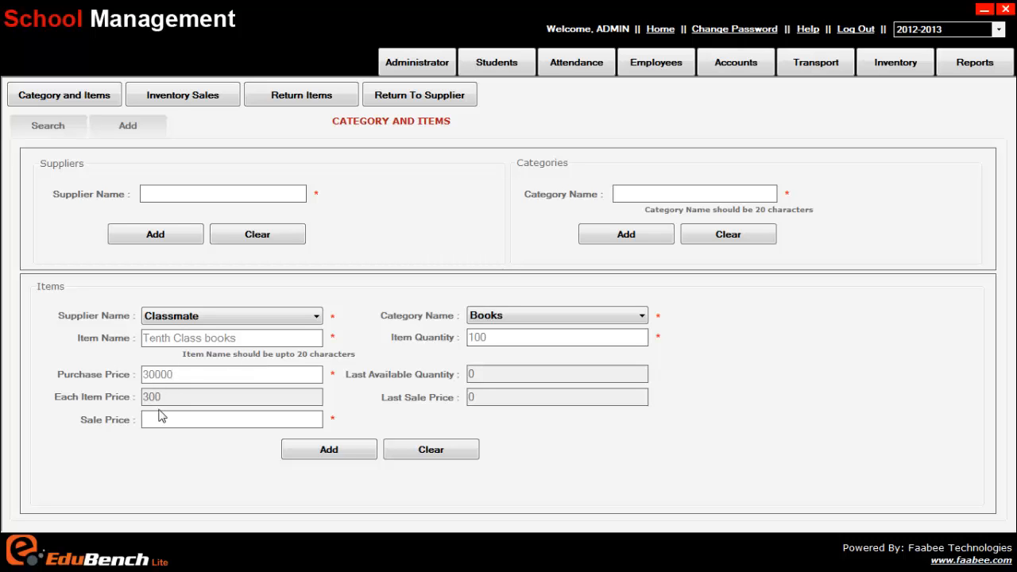
pyautogui.click(159, 420)
pyautogui.write('330')
pyautogui.click(337, 447)
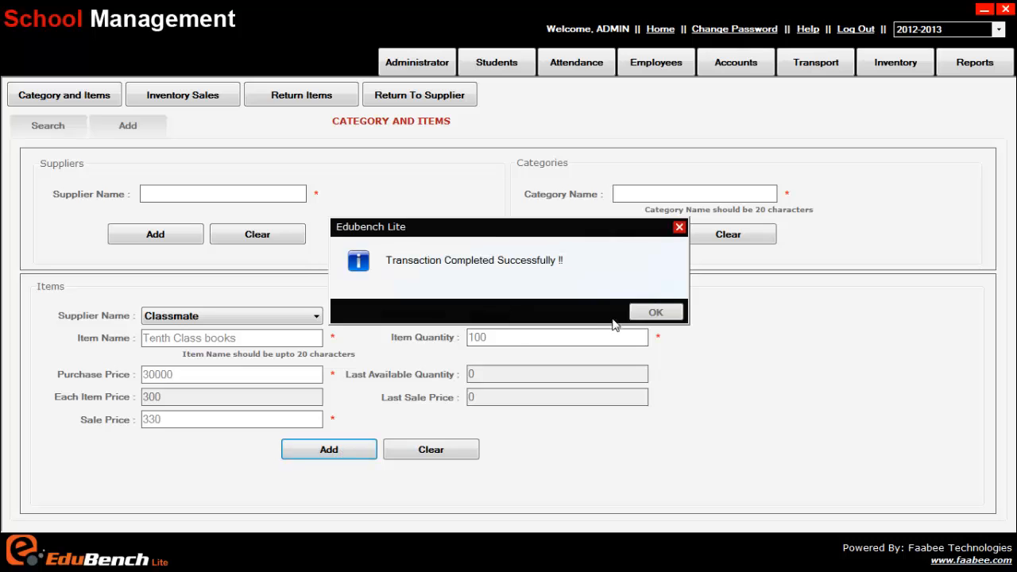
pyautogui.click(642, 317)
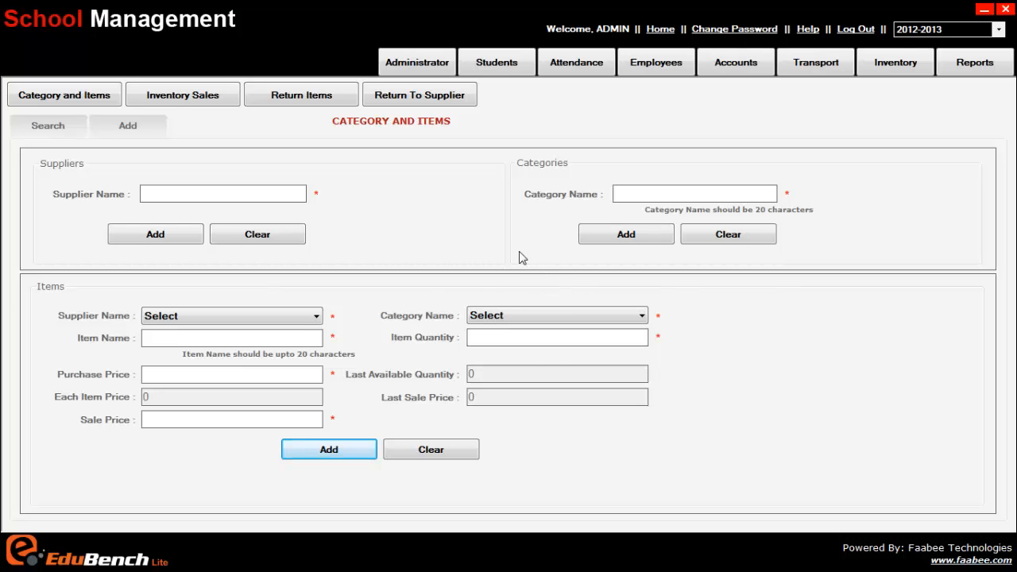
# Search the items returnable to supplier Classmate for Tenth Class books in the Books category
pyautogui.click(412, 95)
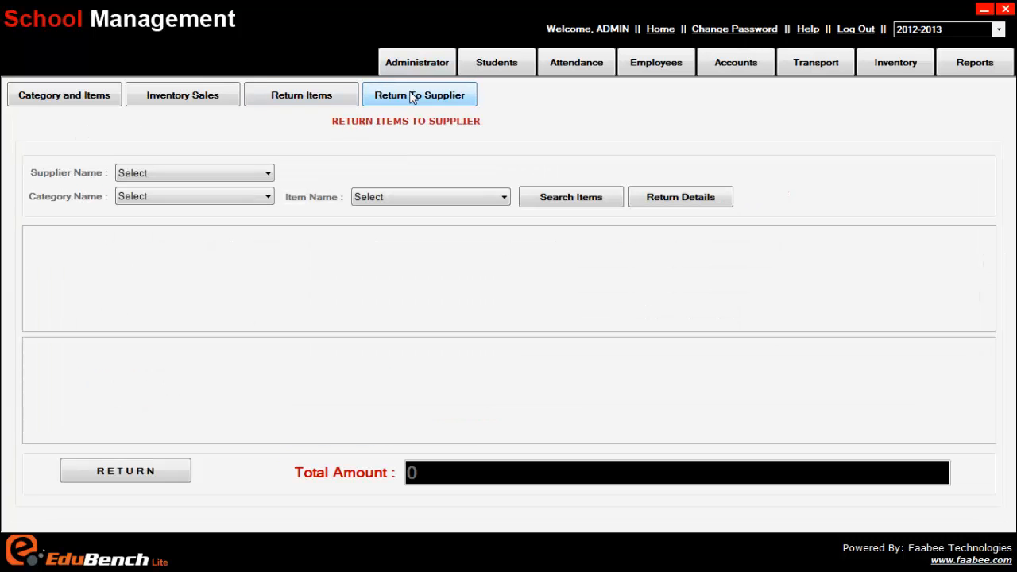
pyautogui.click(259, 173)
pyautogui.click(230, 225)
pyautogui.click(221, 197)
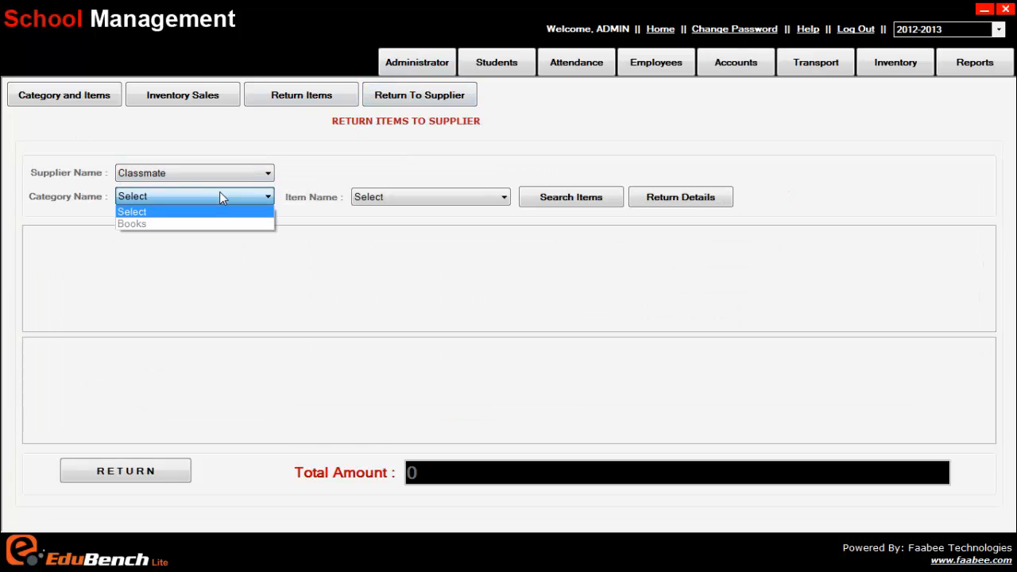
pyautogui.click(223, 224)
pyautogui.click(401, 196)
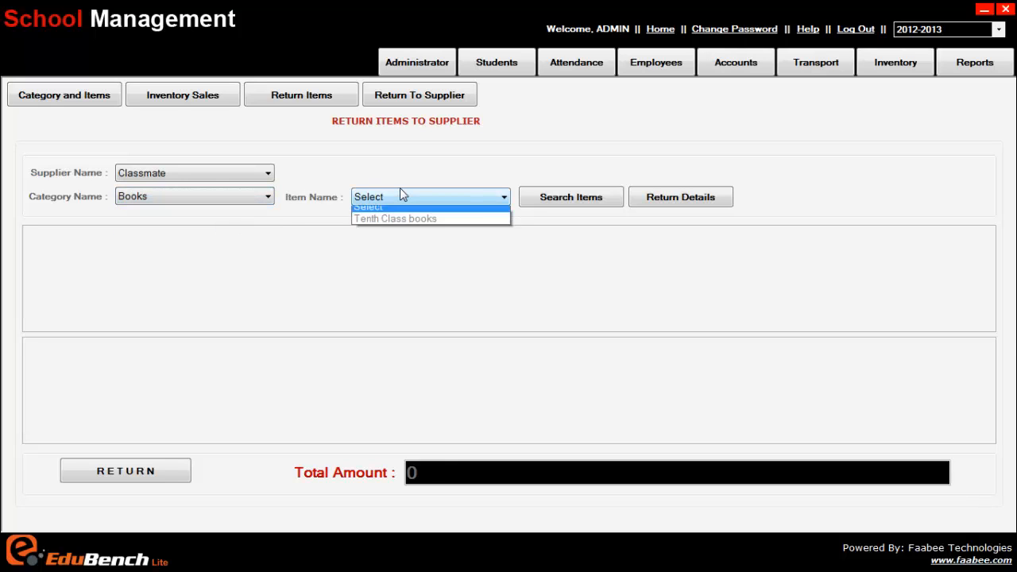
pyautogui.click(400, 225)
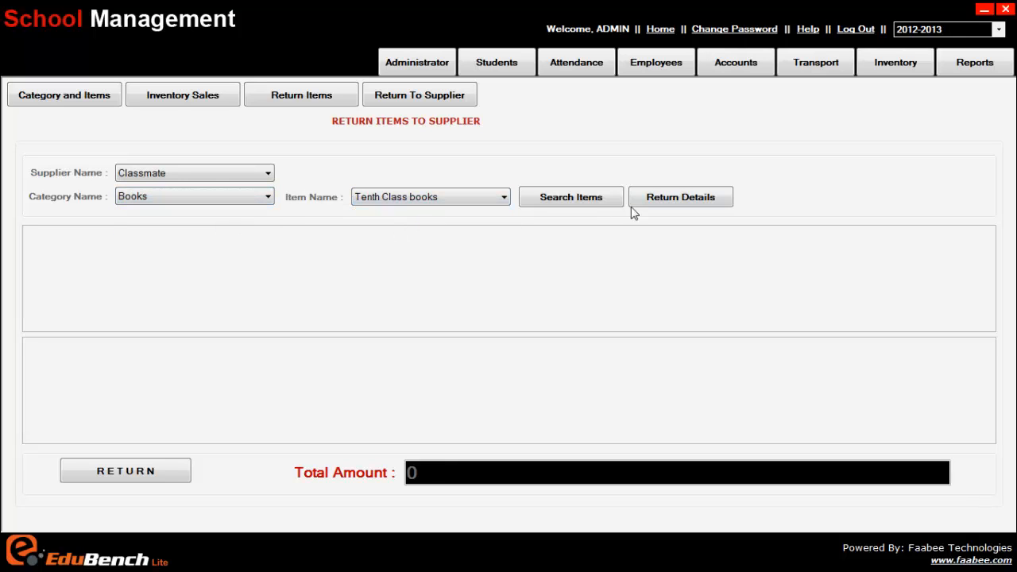
pyautogui.click(580, 200)
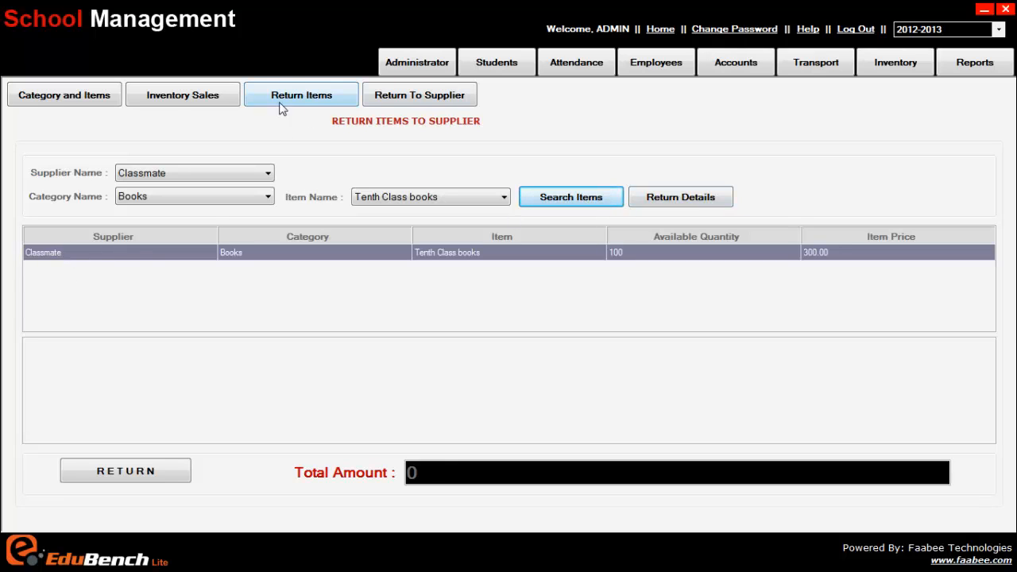
# Add the found Tenth Class books to the return list and return them to the supplier
pyautogui.doubleClick(173, 257)
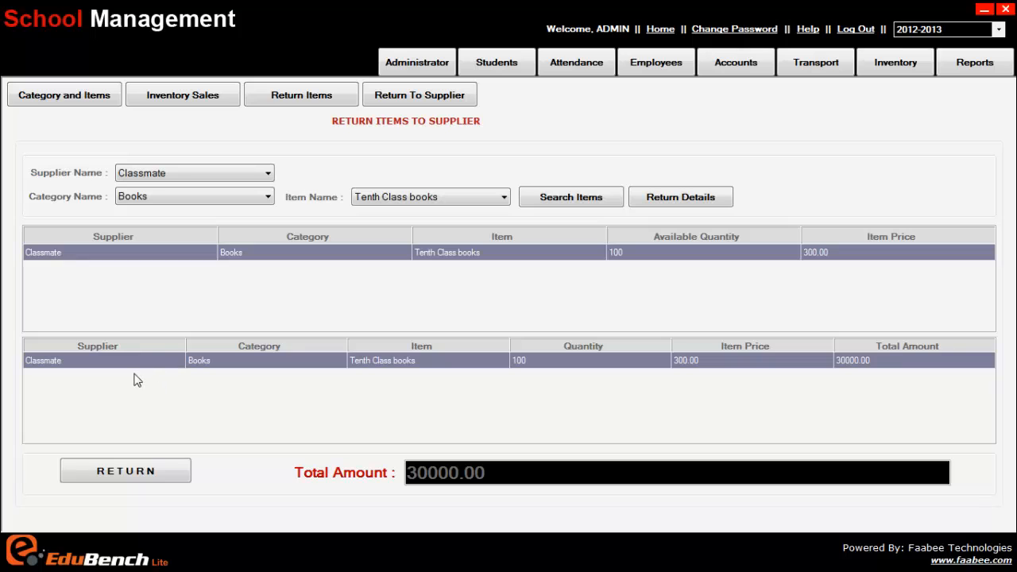
pyautogui.click(126, 474)
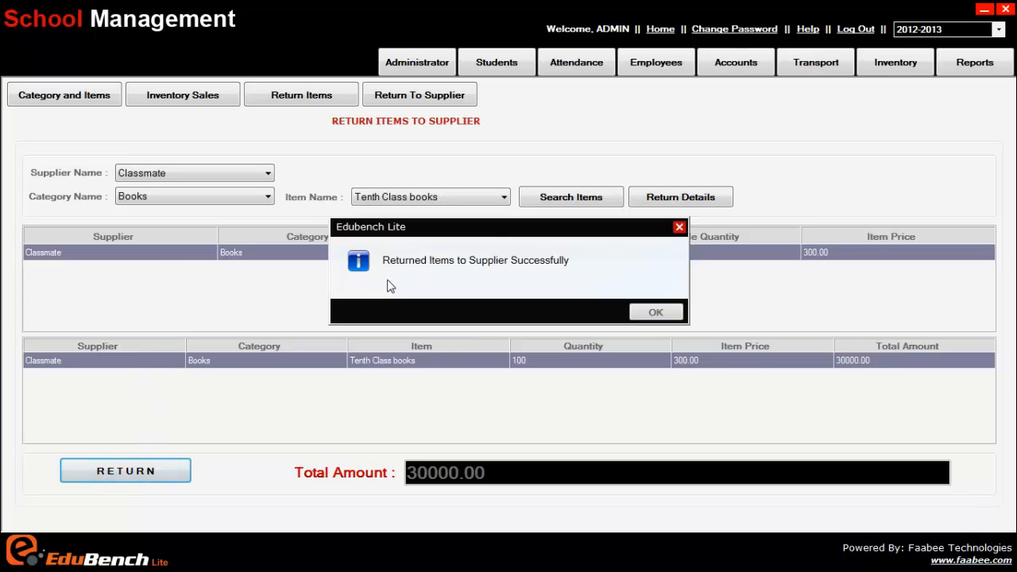
pyautogui.click(654, 312)
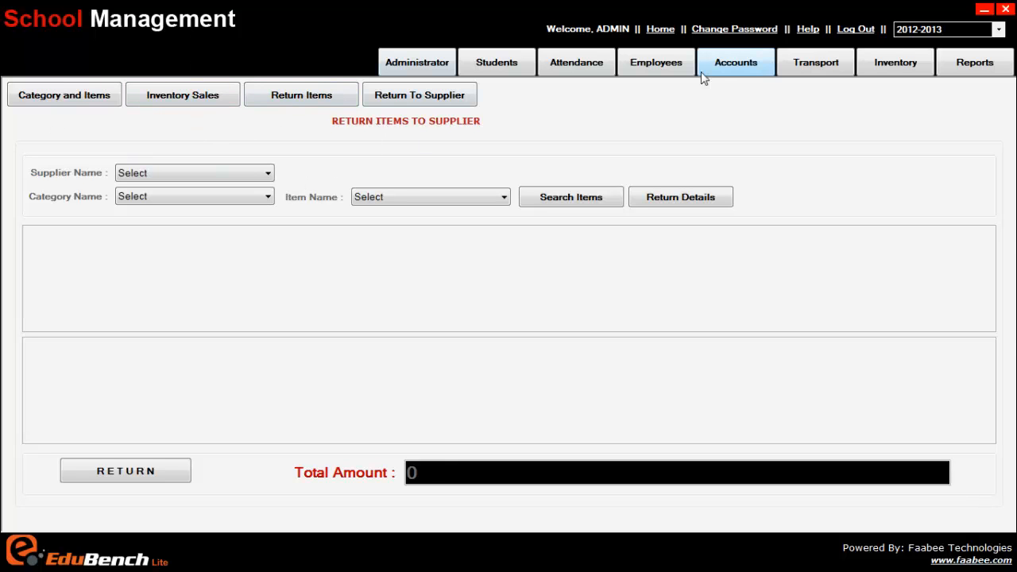
# Review the inventory overview and its pages for categories and items, sales, sales returns and supplier returns
pyautogui.click(891, 60)
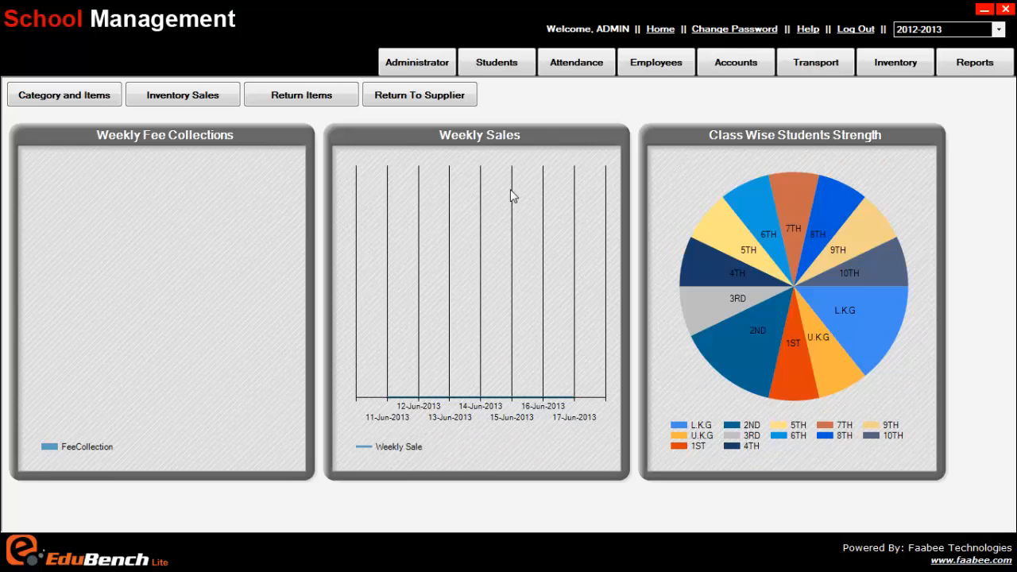
pyautogui.click(73, 94)
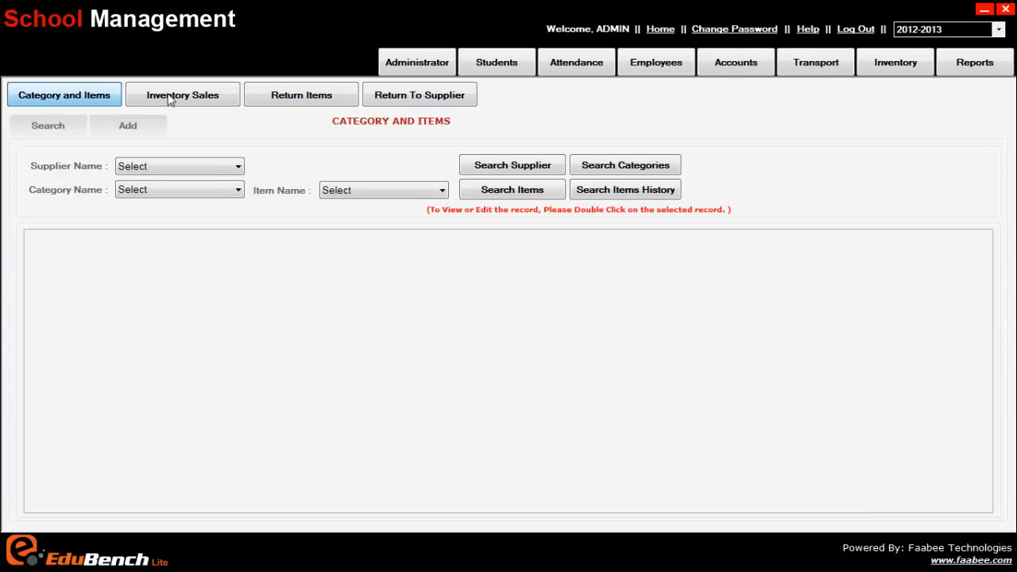
pyautogui.click(198, 101)
pyautogui.click(277, 99)
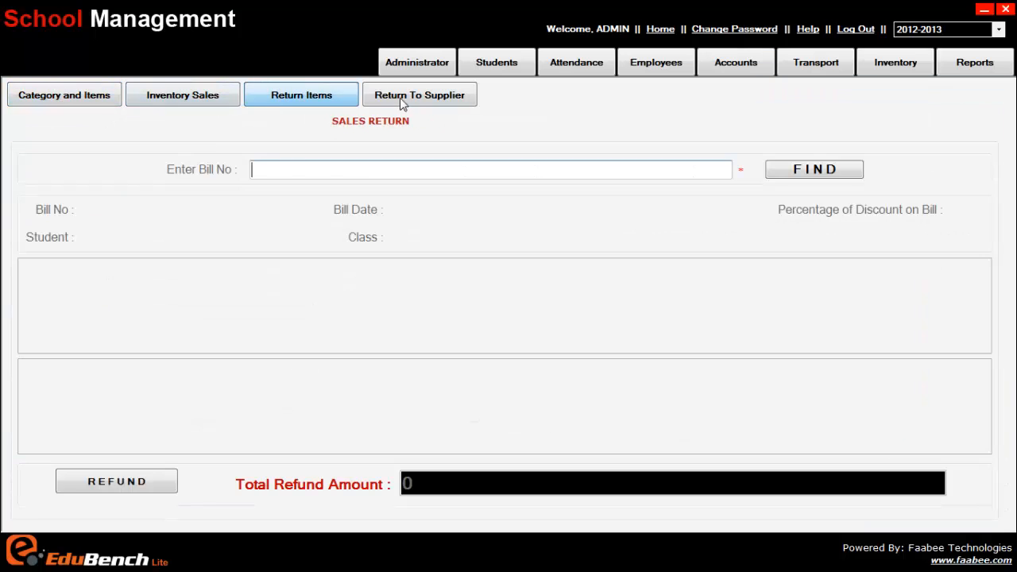
pyautogui.click(403, 97)
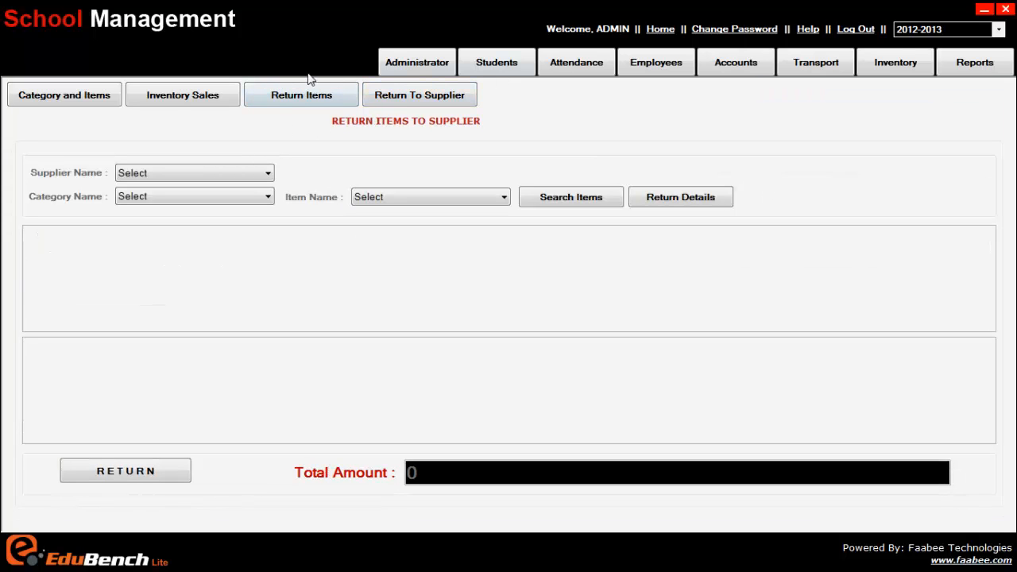